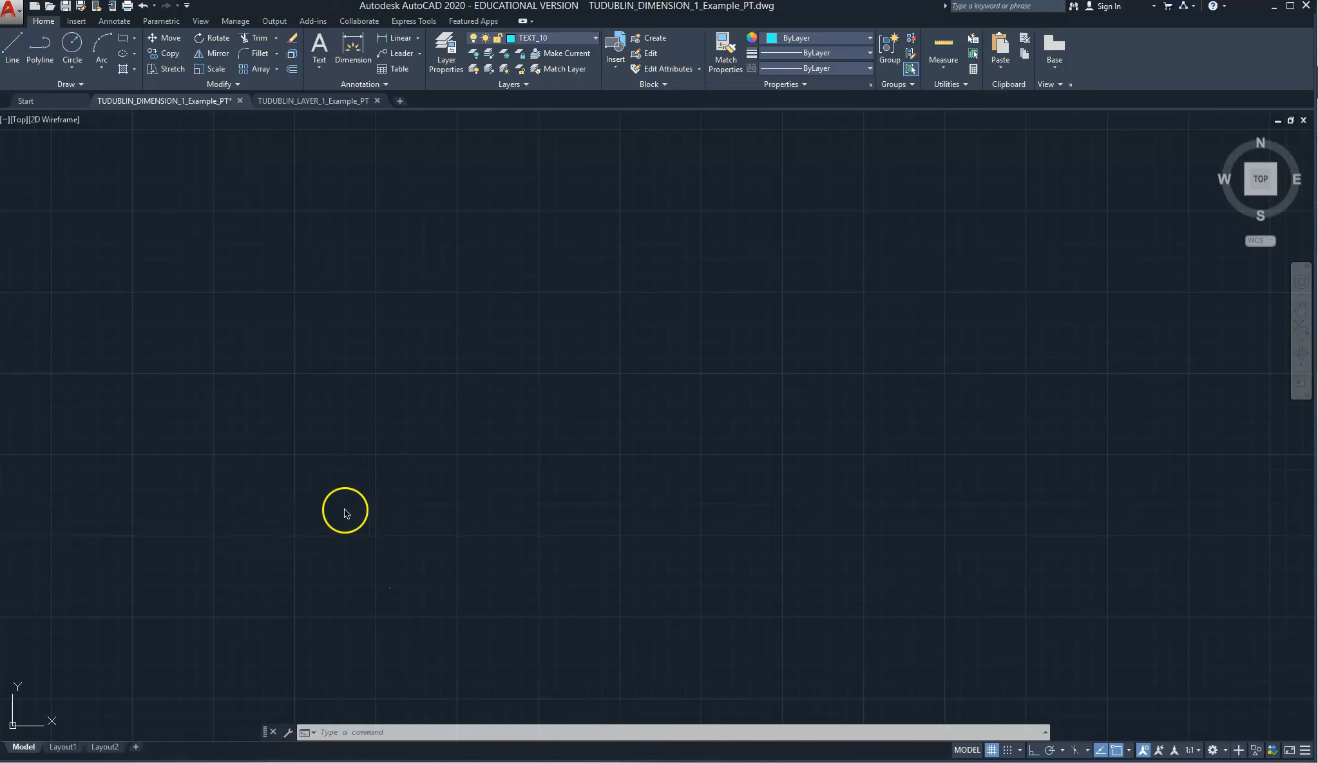
# Open the Layer Properties Manager and widen it to show all the layer property columns
pyautogui.scroll(2, 339, 504)
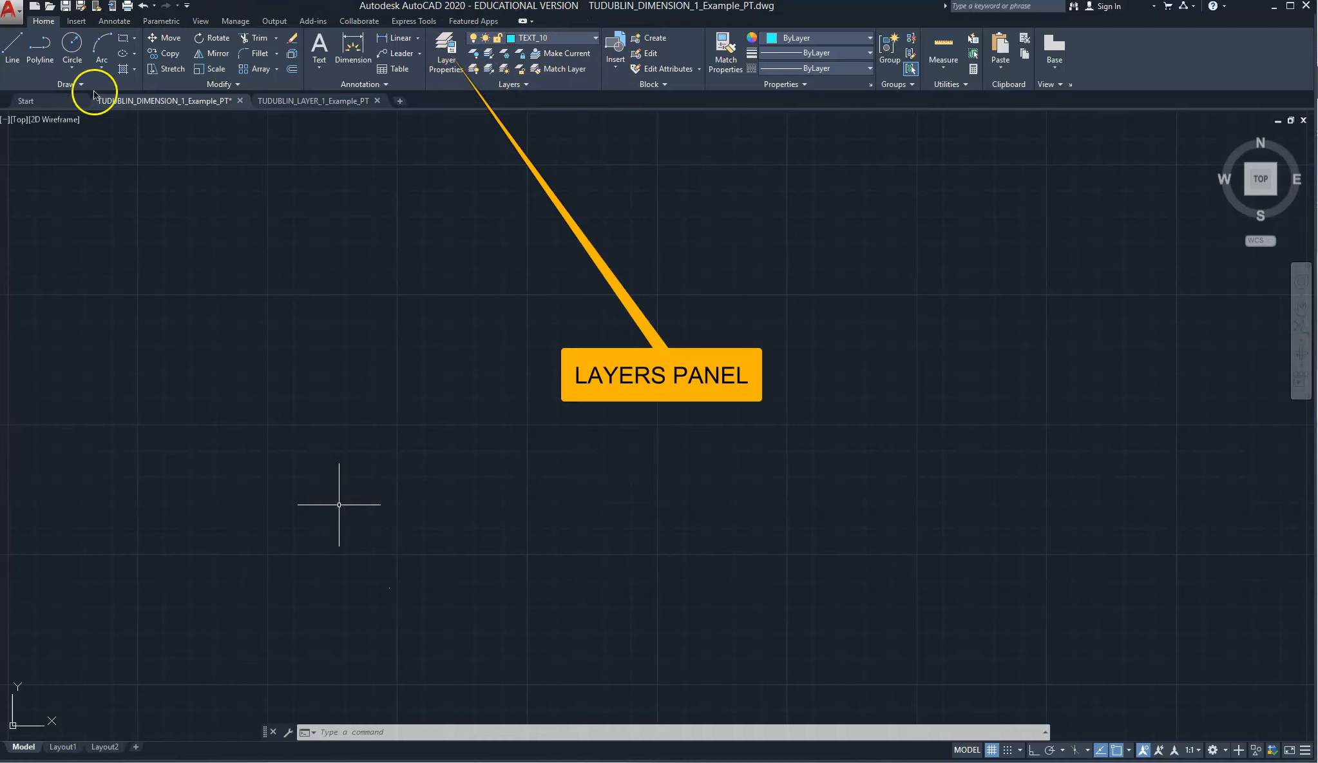
pyautogui.click(443, 64)
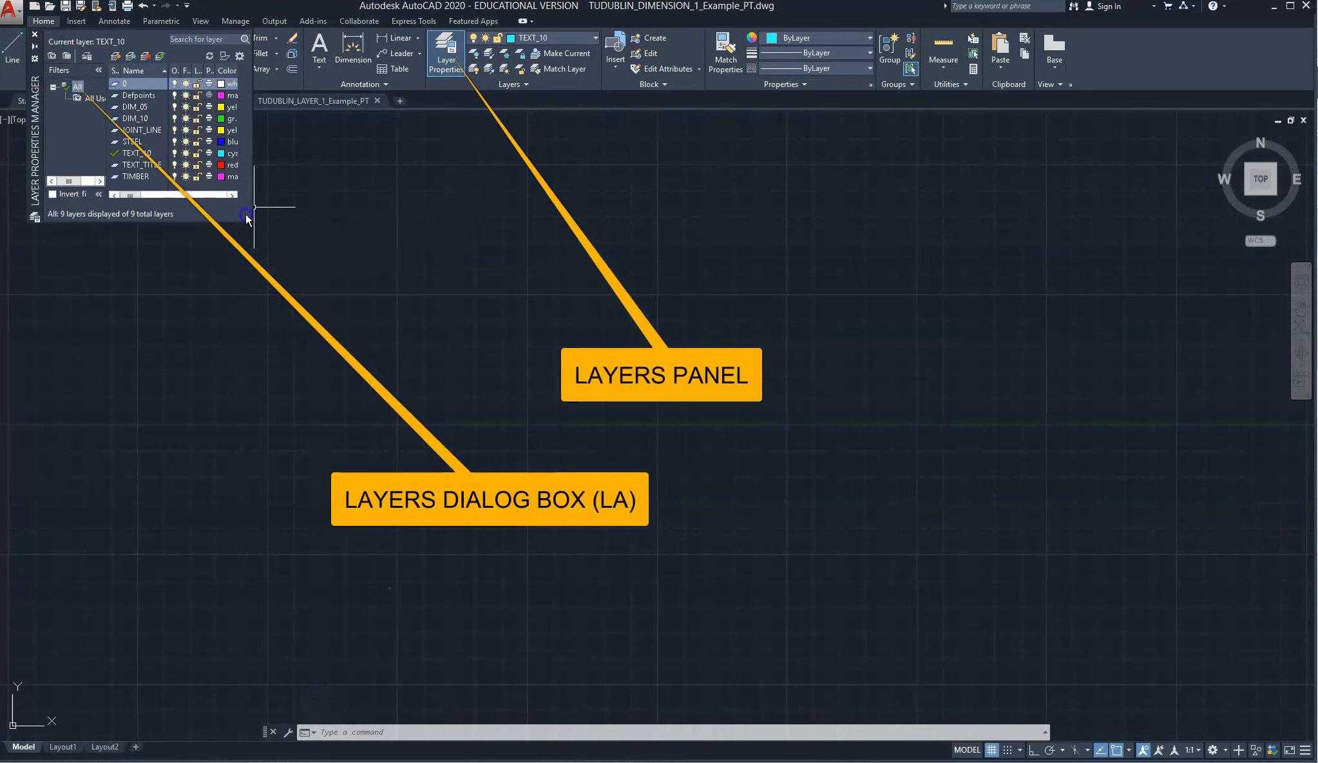
pyautogui.moveTo(252, 221); pyautogui.dragTo(575, 171)
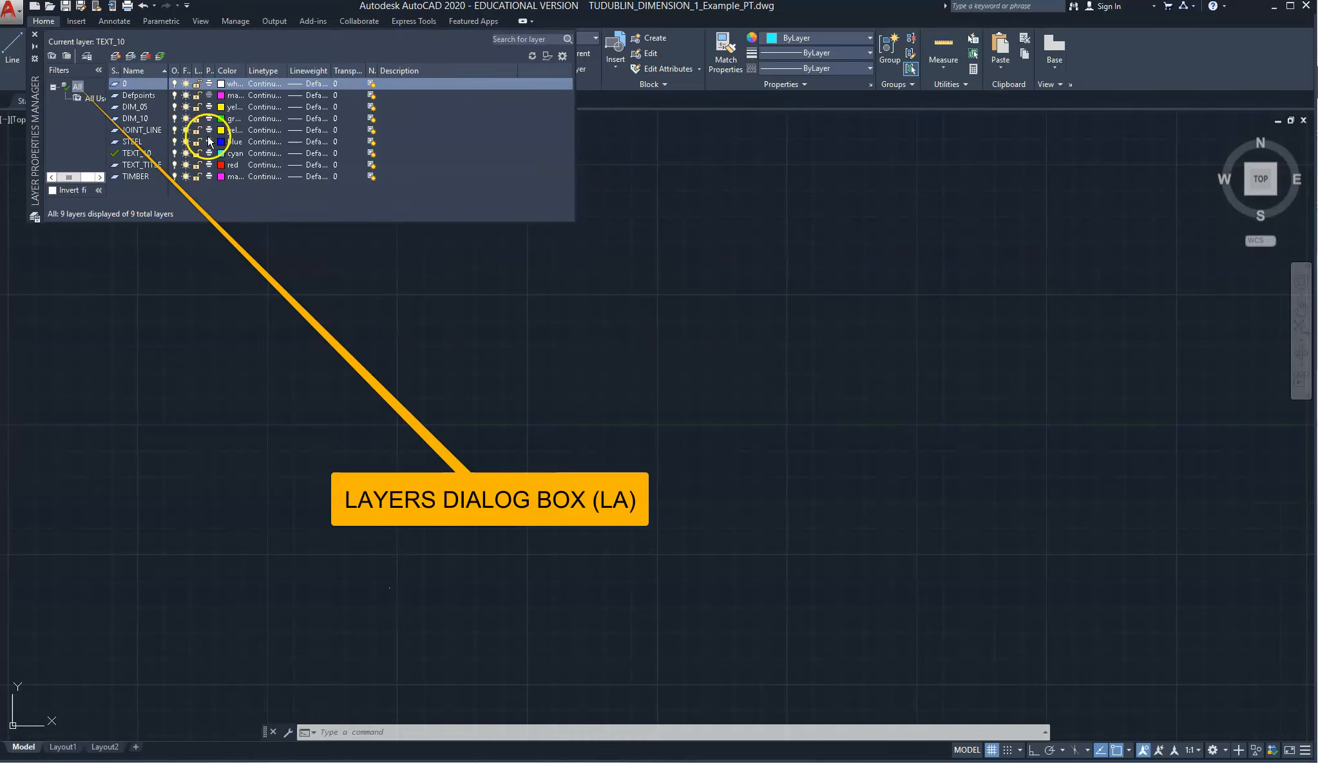
# Review the Defpoints, DIM_05, DIM_10, JOINT_LINE, TEXT_TITLE and TIMBER layers and their properties in the layer list
pyautogui.click(133, 96)
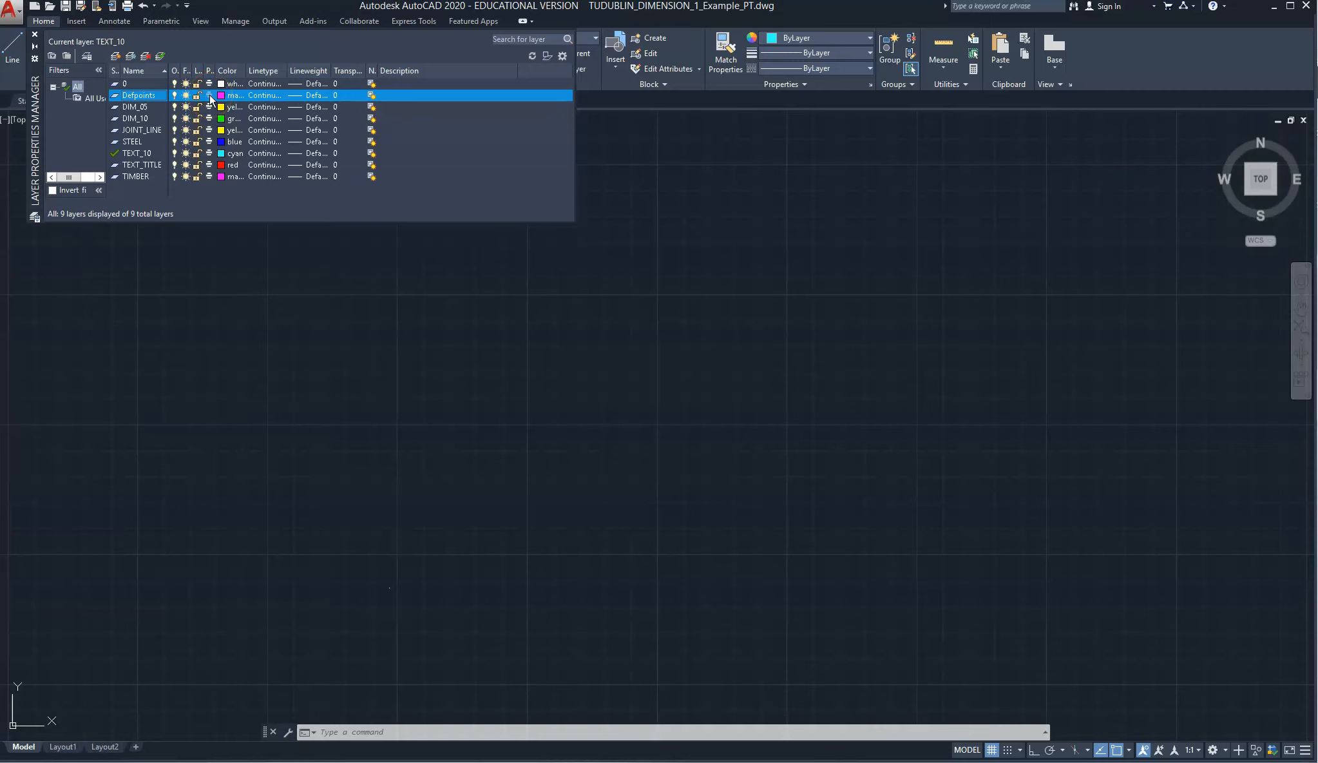
pyautogui.click(210, 95)
pyautogui.click(130, 108)
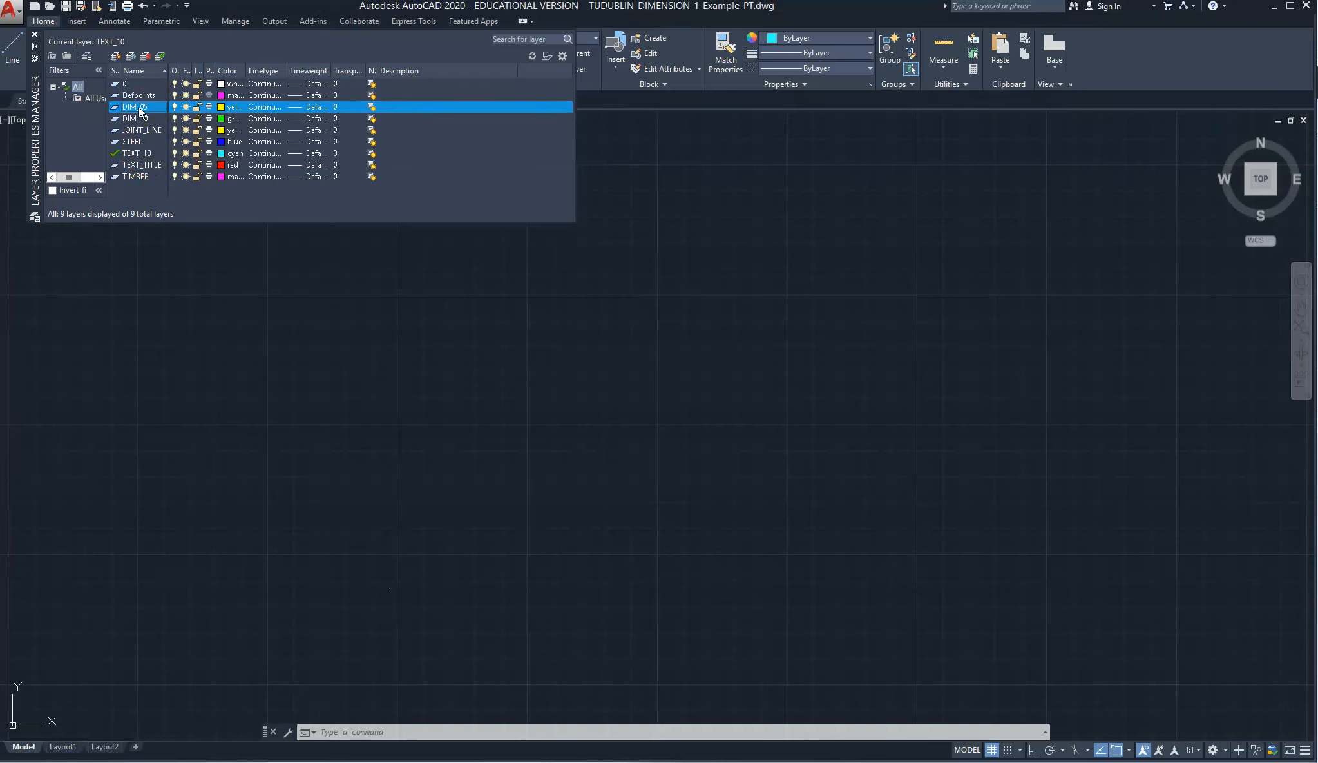
pyautogui.click(129, 120)
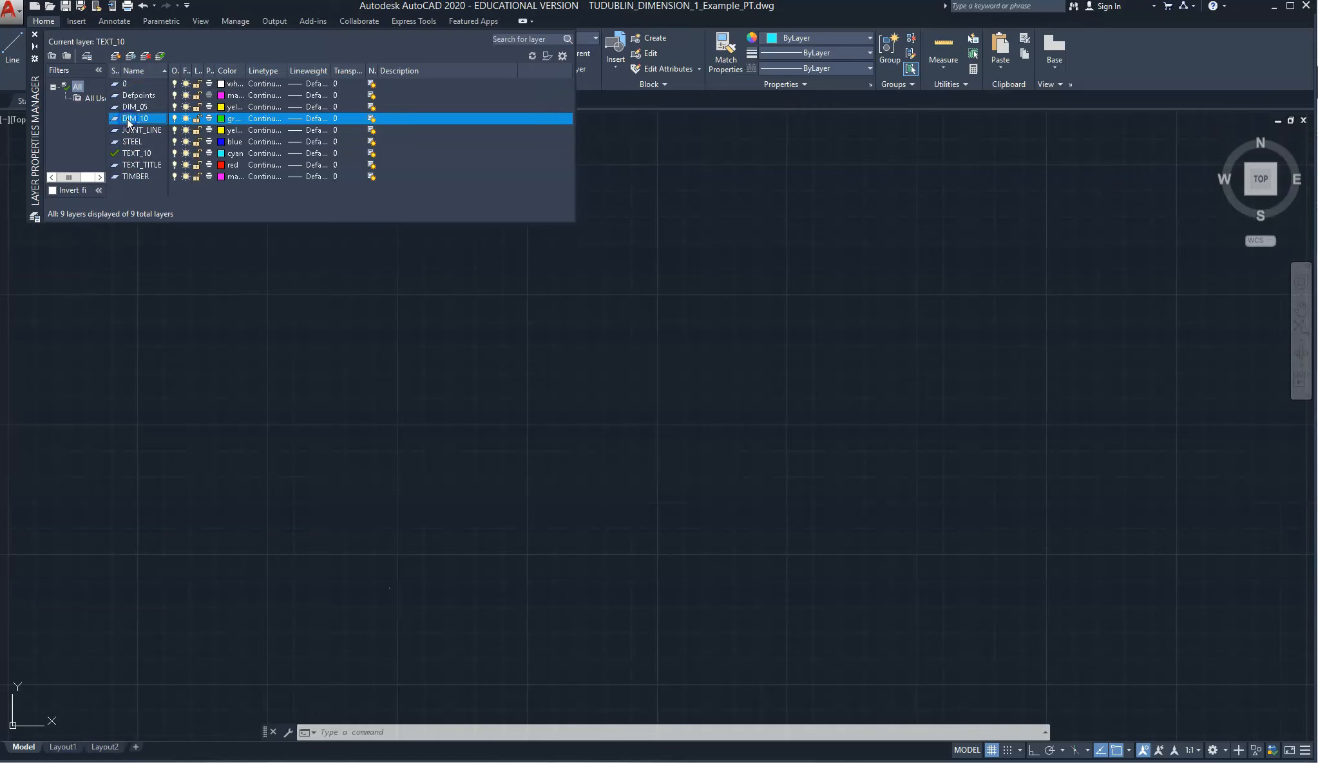
pyautogui.click(132, 131)
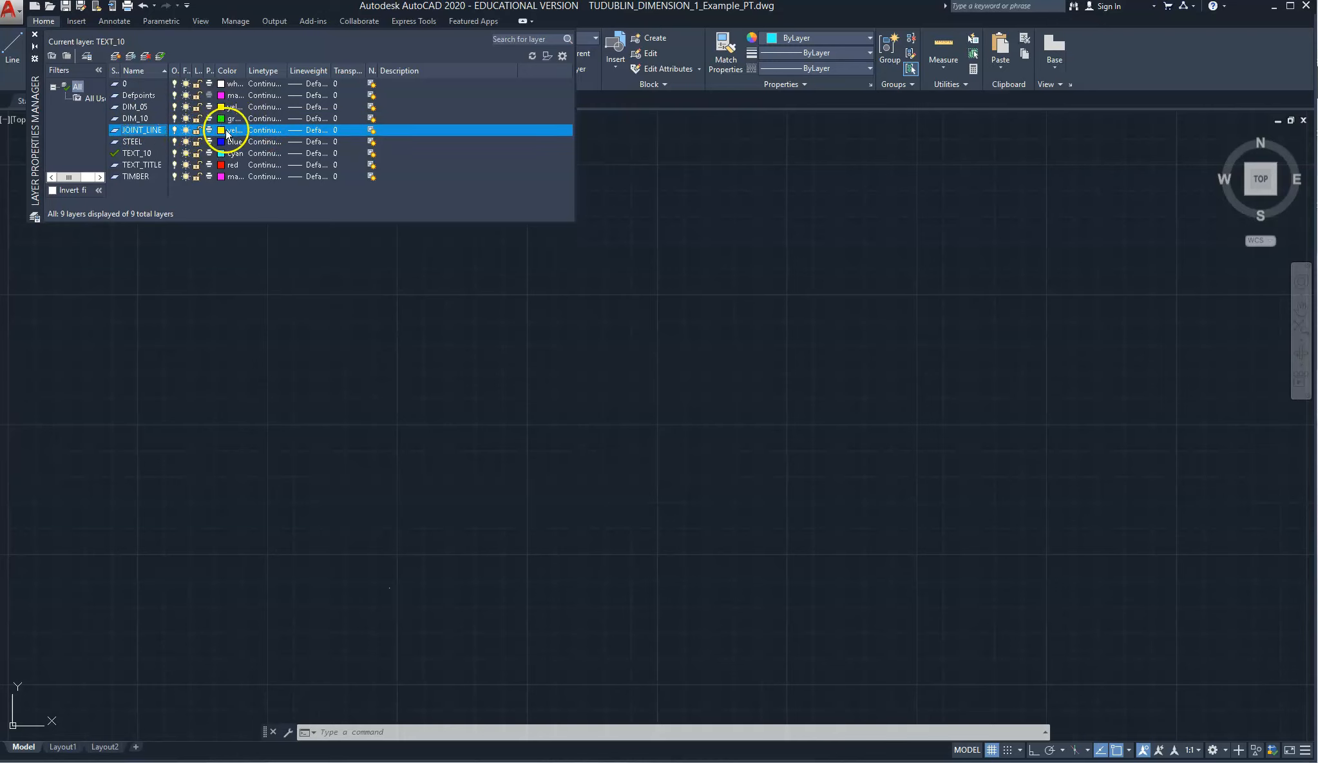
pyautogui.click(137, 163)
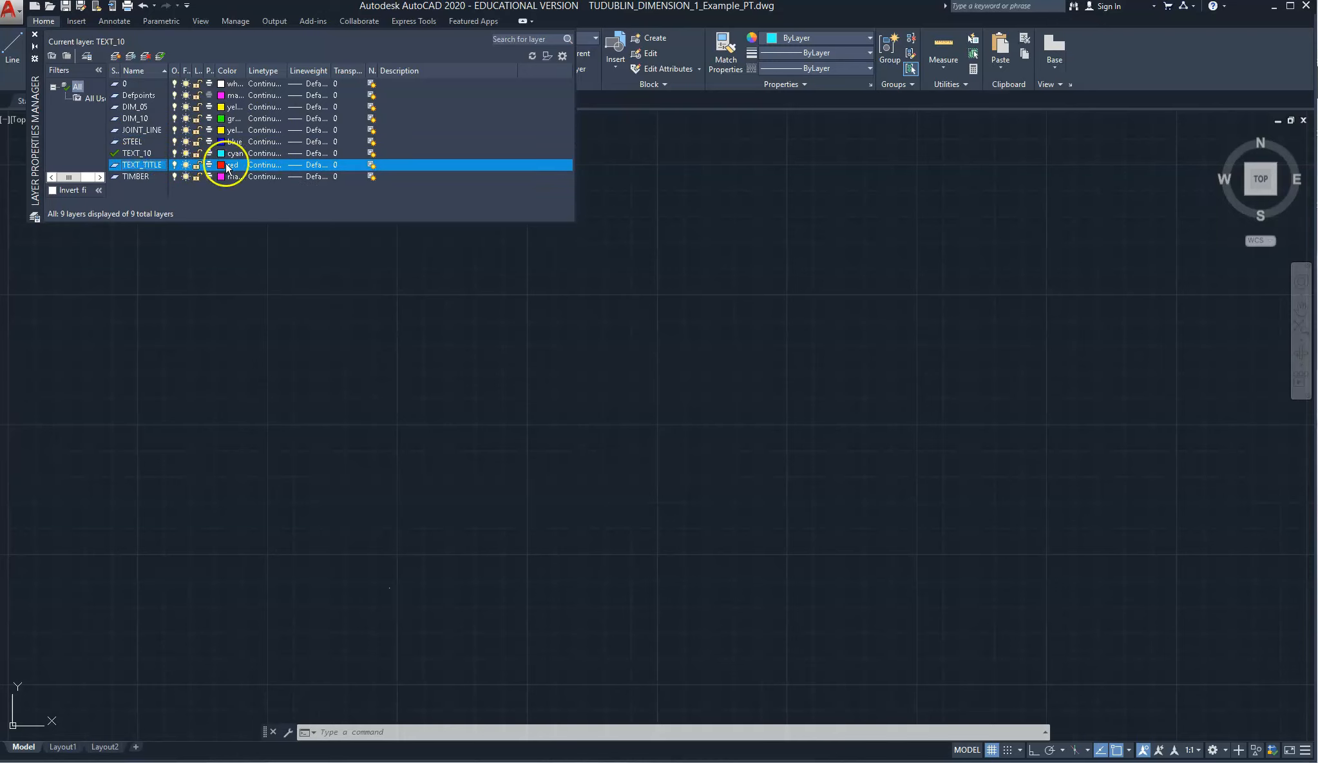
pyautogui.click(137, 177)
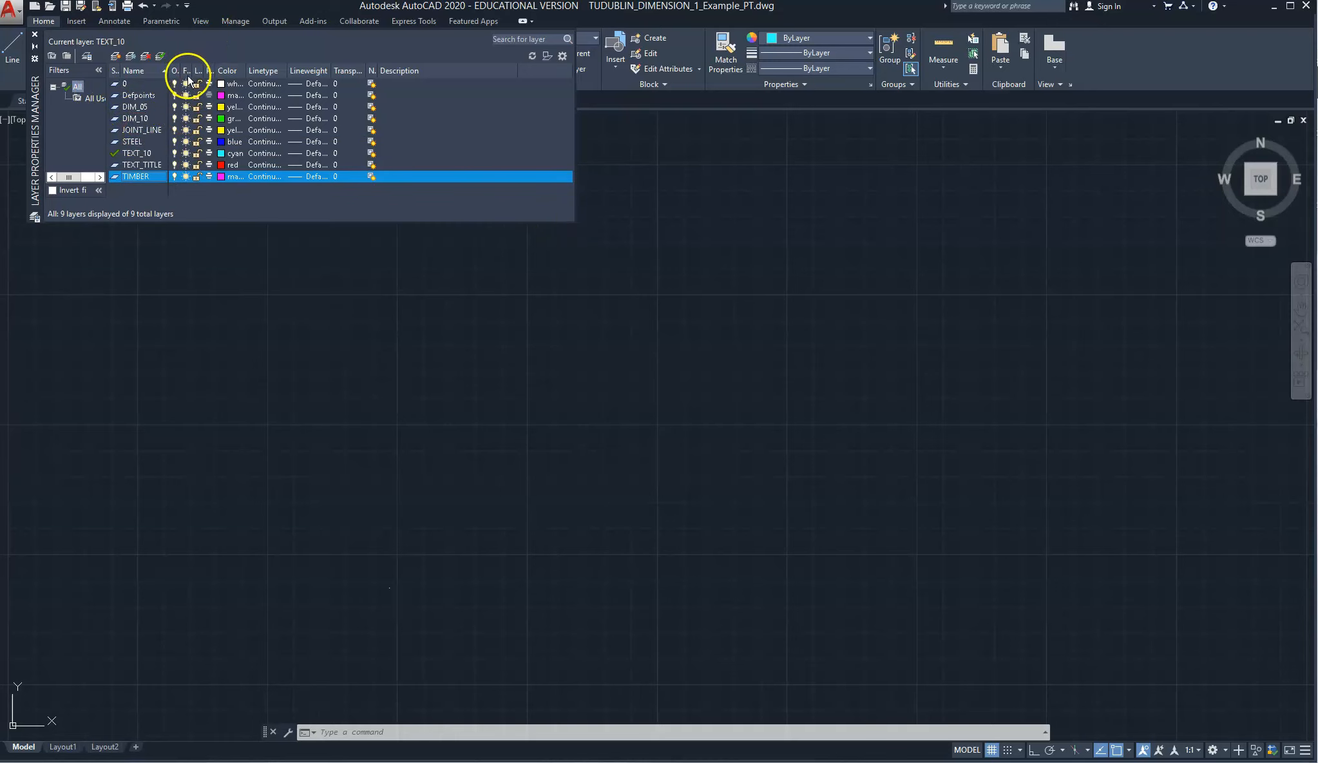
# Examine which layer each of the horizontal lines below the magenta rectangle belongs to
pyautogui.click(347, 344)
pyautogui.click(515, 460)
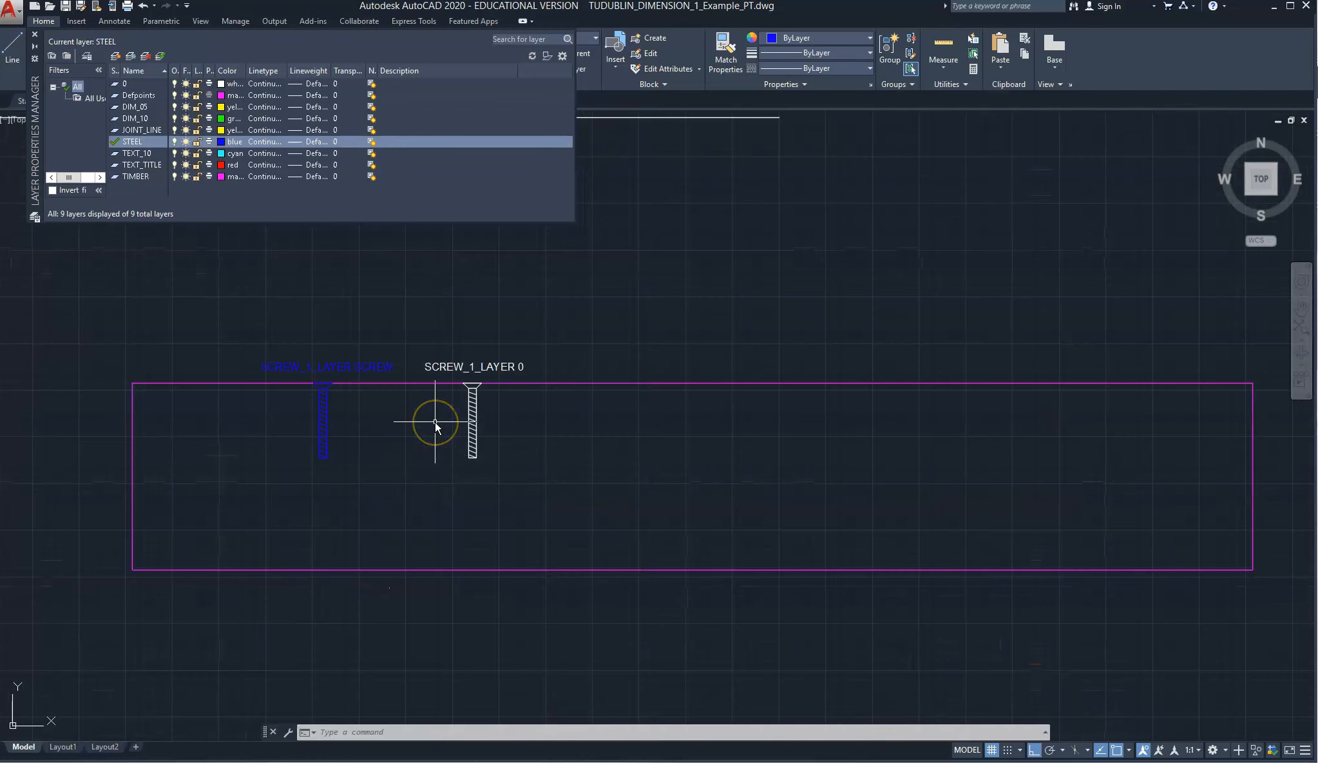
pyautogui.write('p')
pyautogui.press('Return')
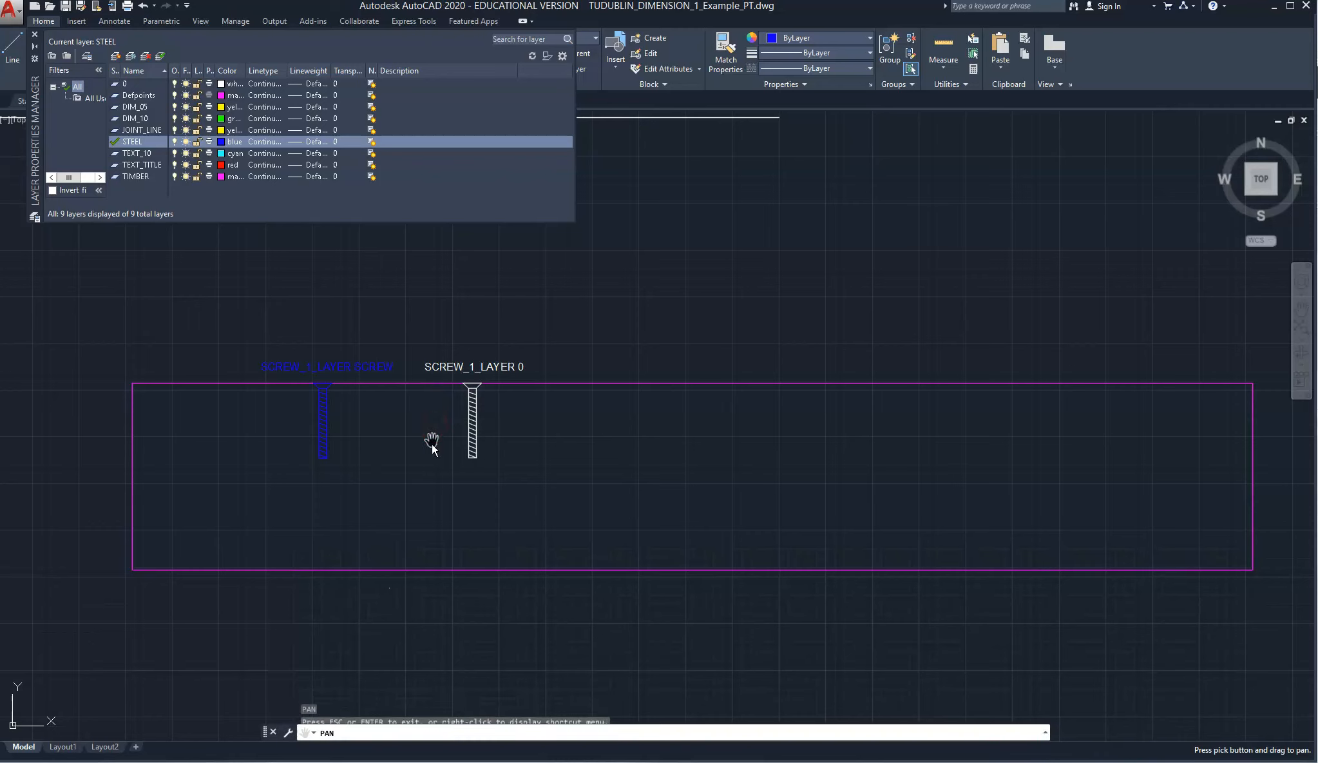
pyautogui.moveTo(431, 507)
pyautogui.mouseDown()
pyautogui.moveTo(426, 307)
pyautogui.moveTo(403, 515)
pyautogui.moveTo(421, 415)
pyautogui.mouseUp()
pyautogui.rightClick(431, 571)
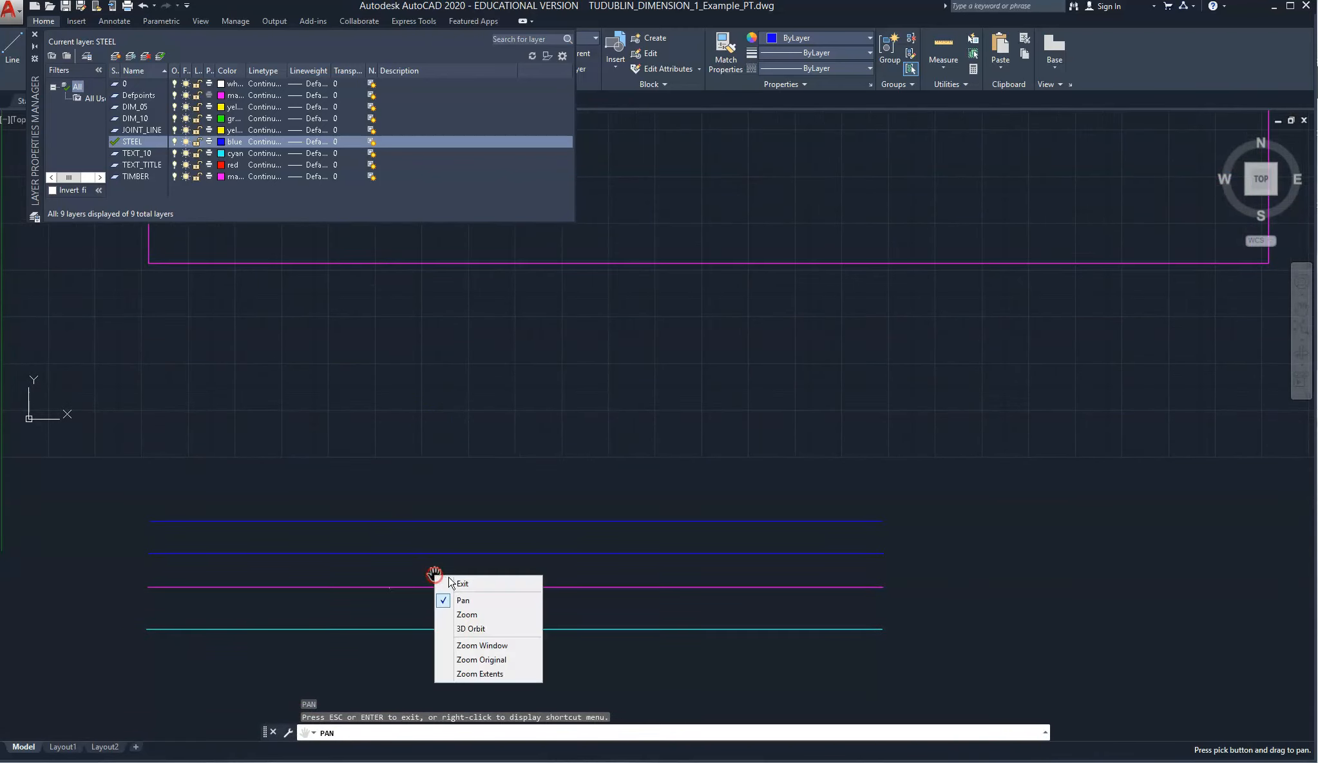
pyautogui.click(452, 580)
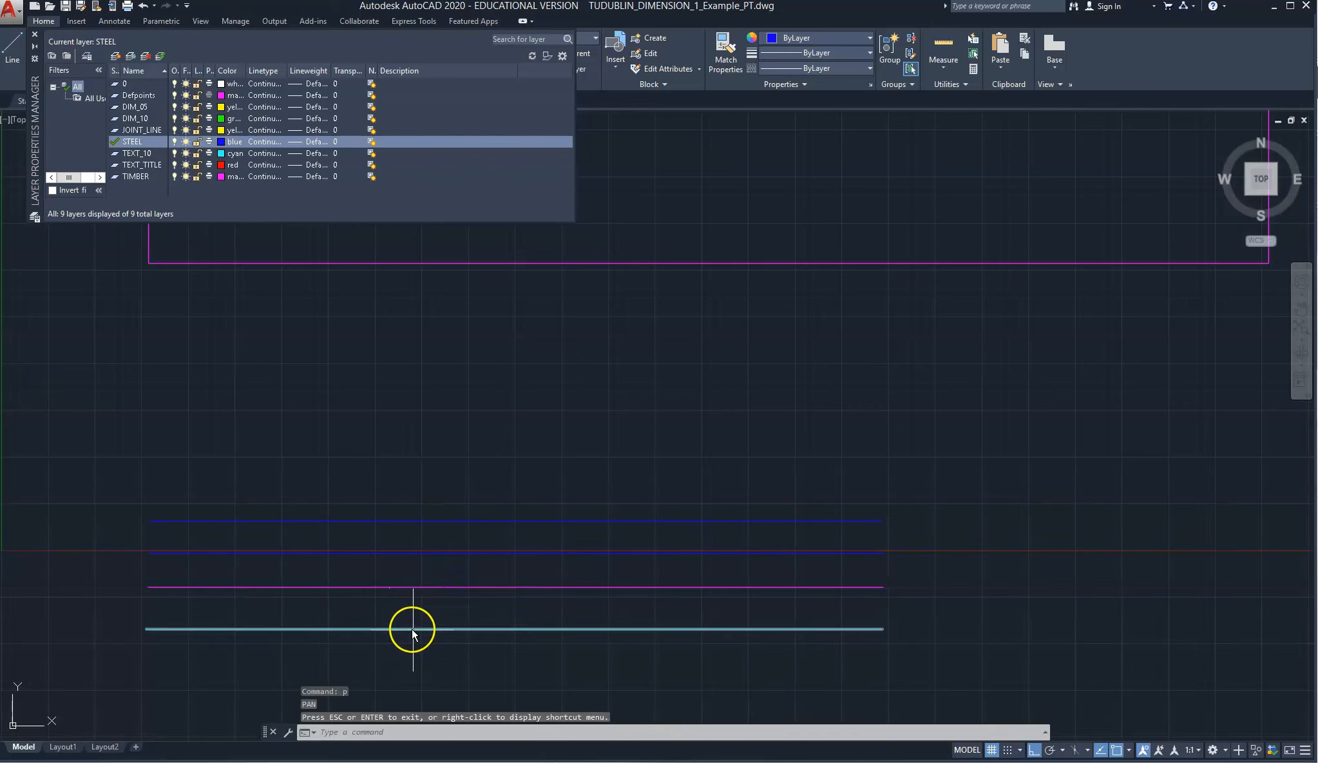
pyautogui.moveTo(412, 629)
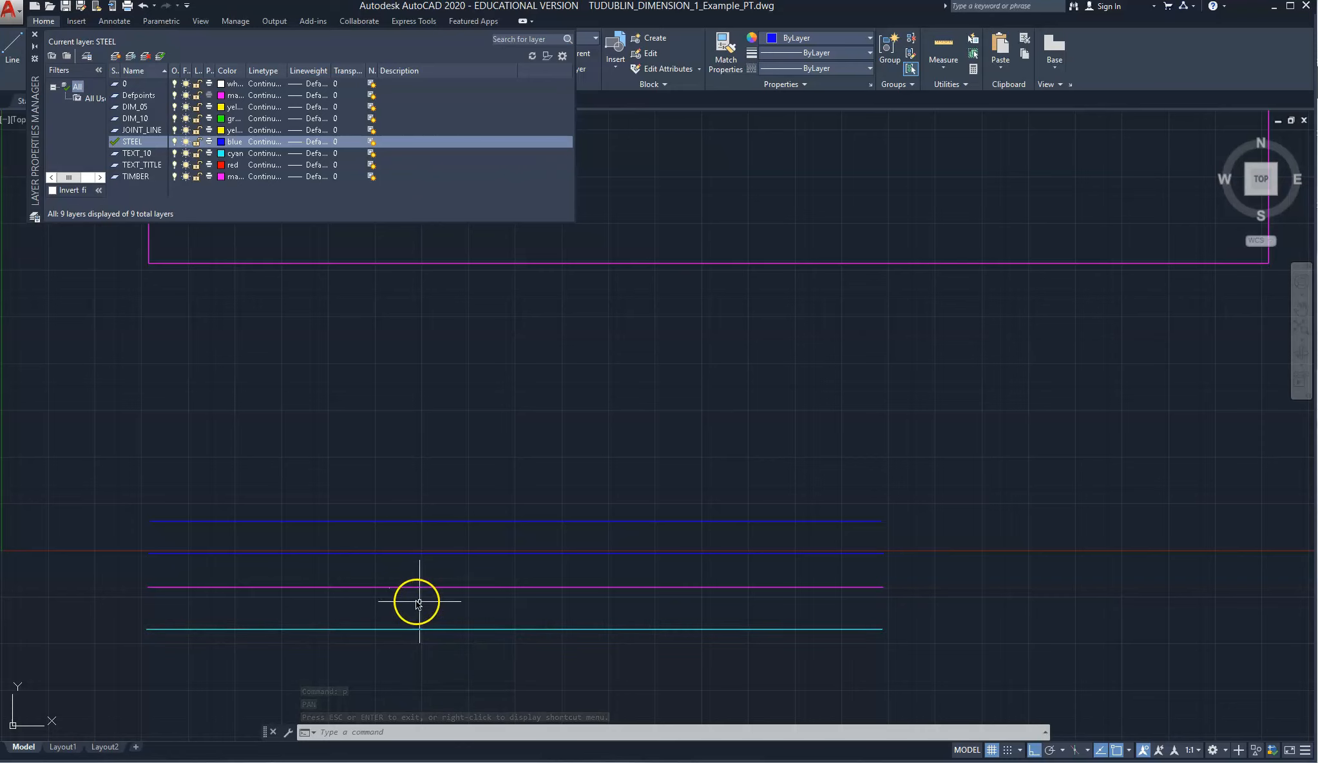
pyautogui.moveTo(424, 589)
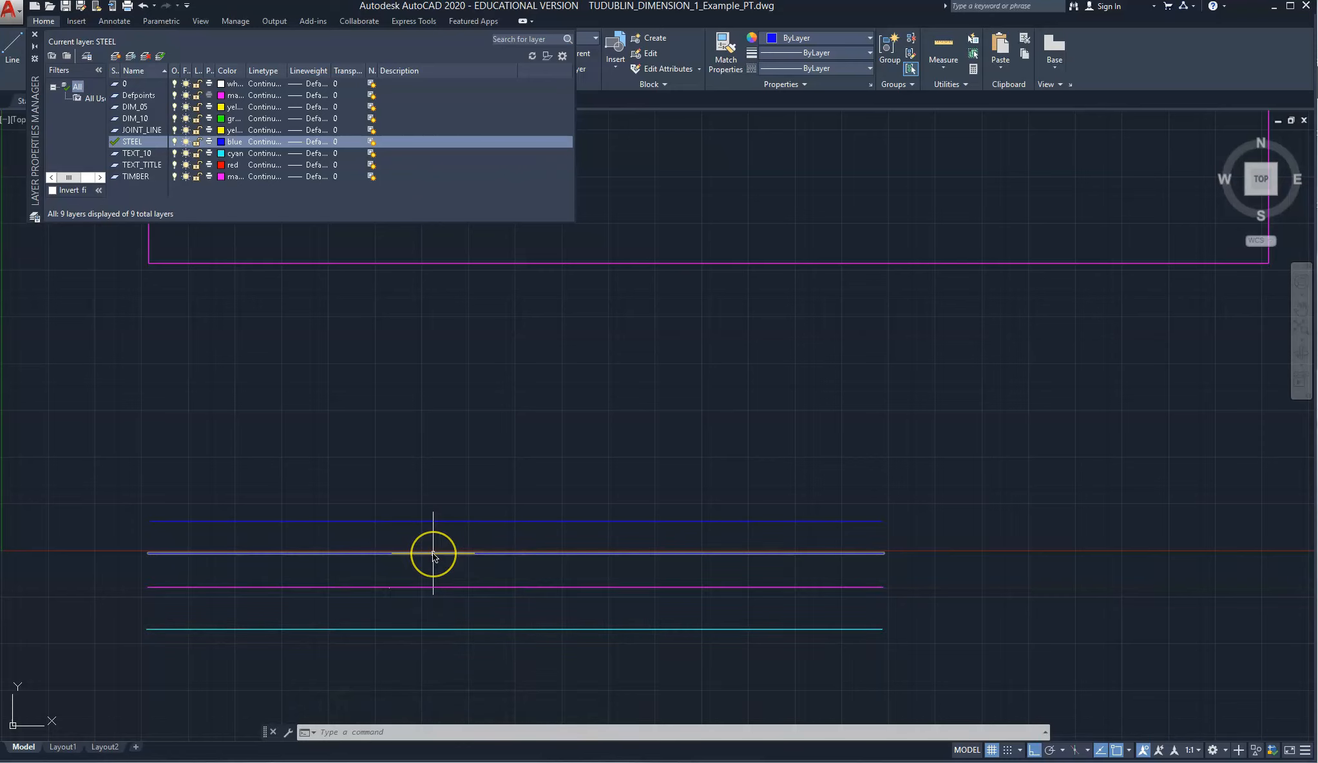
pyautogui.moveTo(434, 557)
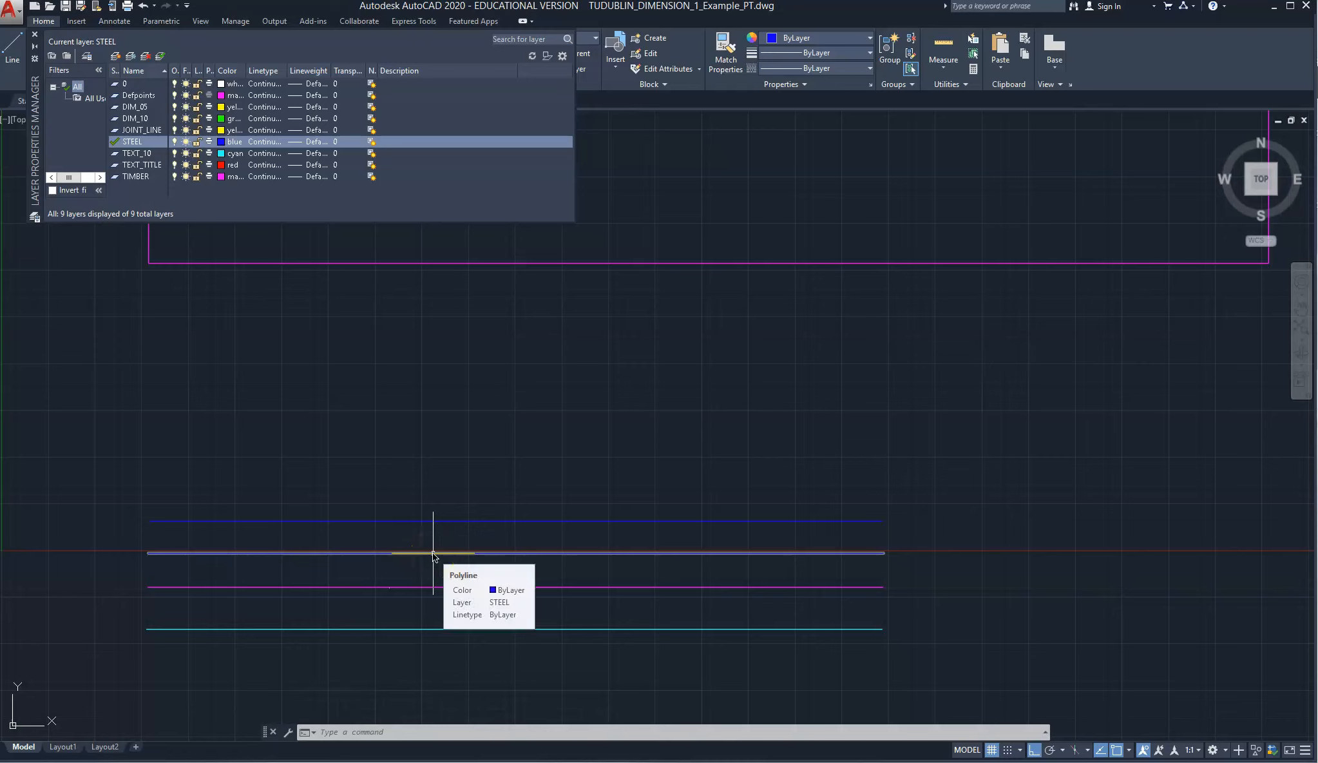
# Switch the TEXT_10 layer off and on again, and freeze and thaw it
pyautogui.click(174, 153)
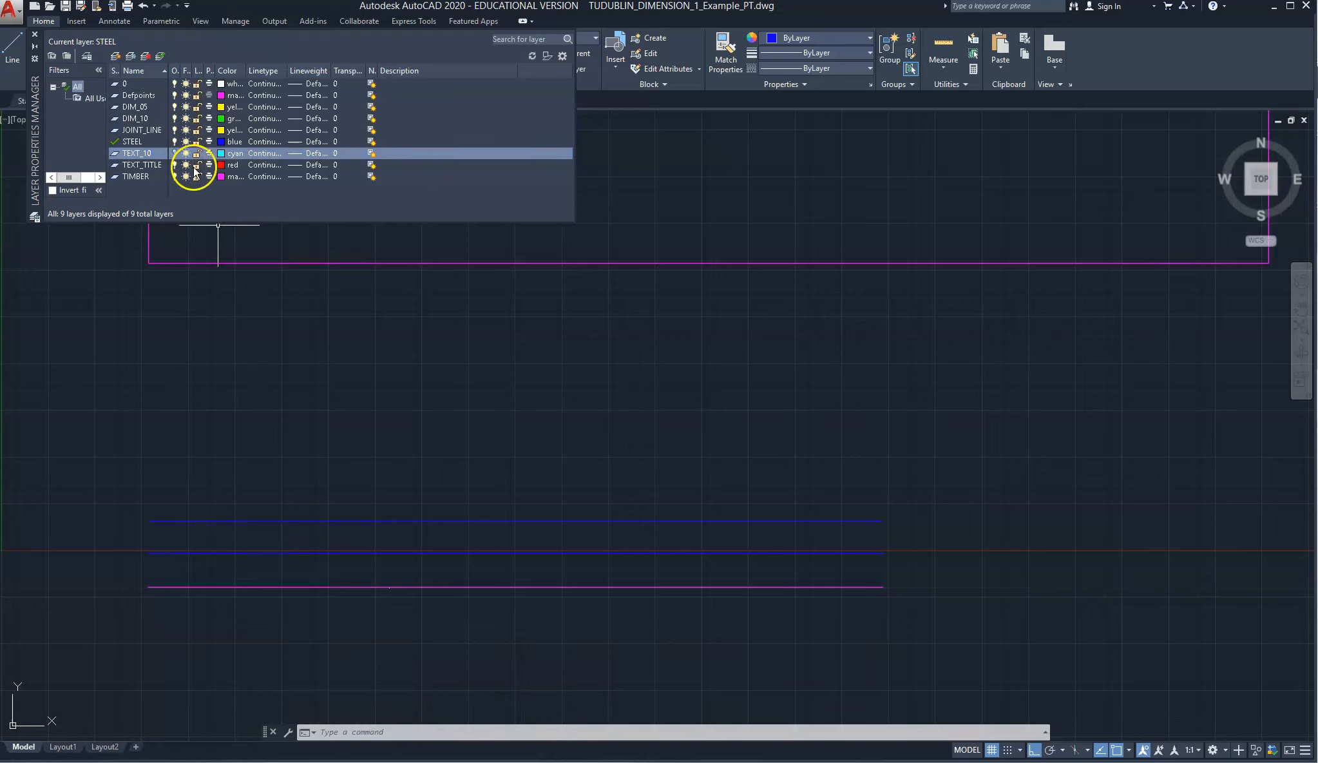
pyautogui.click(174, 152)
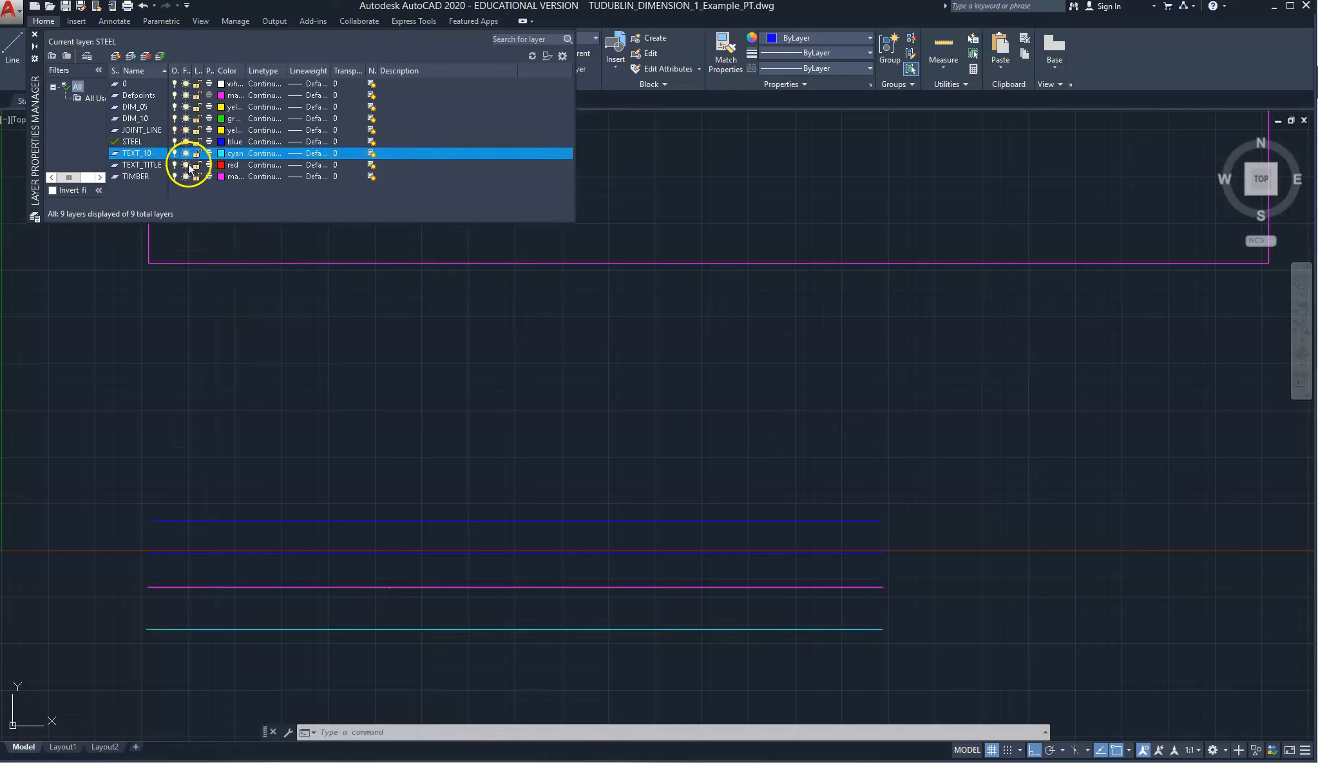
pyautogui.click(185, 153)
pyautogui.click(185, 154)
# Turn off the TEXT_10, TEXT_TITLE and TIMBER layers as well as the current STEEL layer
pyautogui.click(174, 154)
pyautogui.click(174, 165)
pyautogui.click(173, 175)
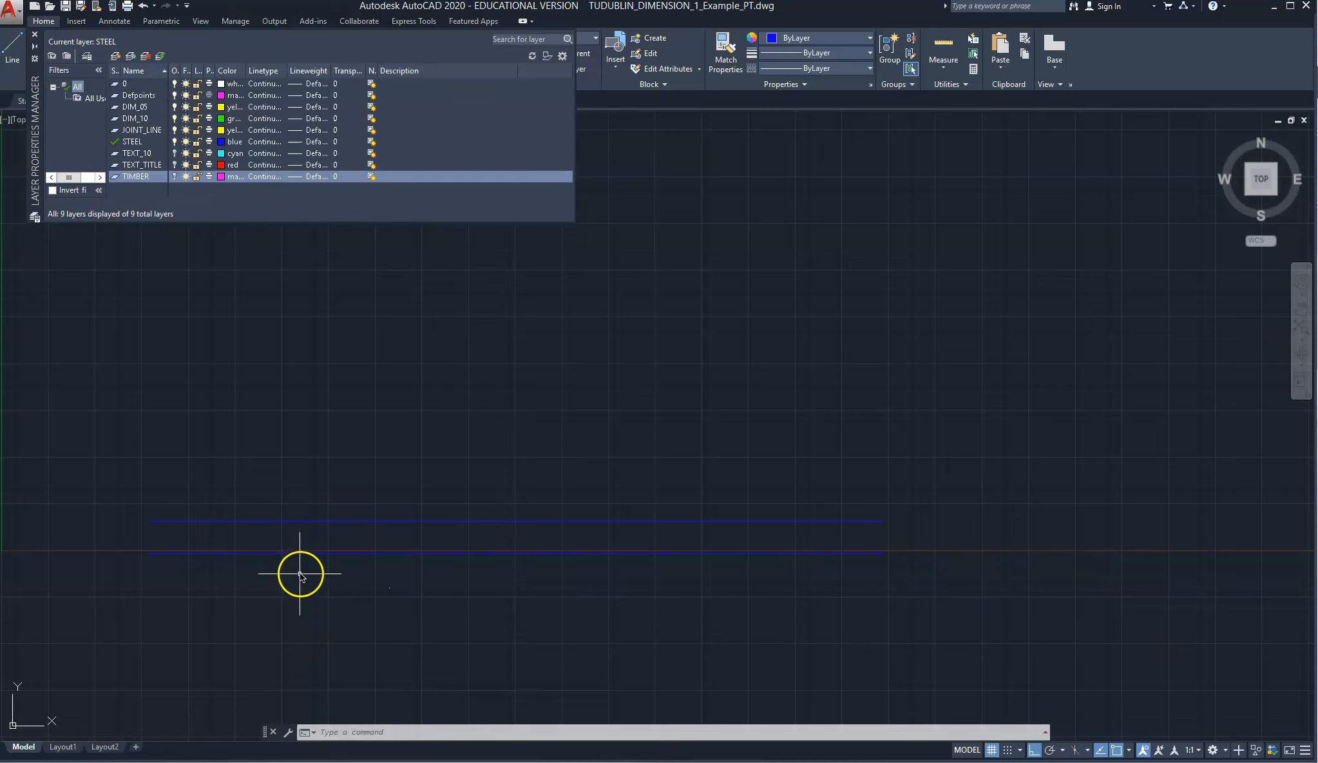
pyautogui.click(173, 141)
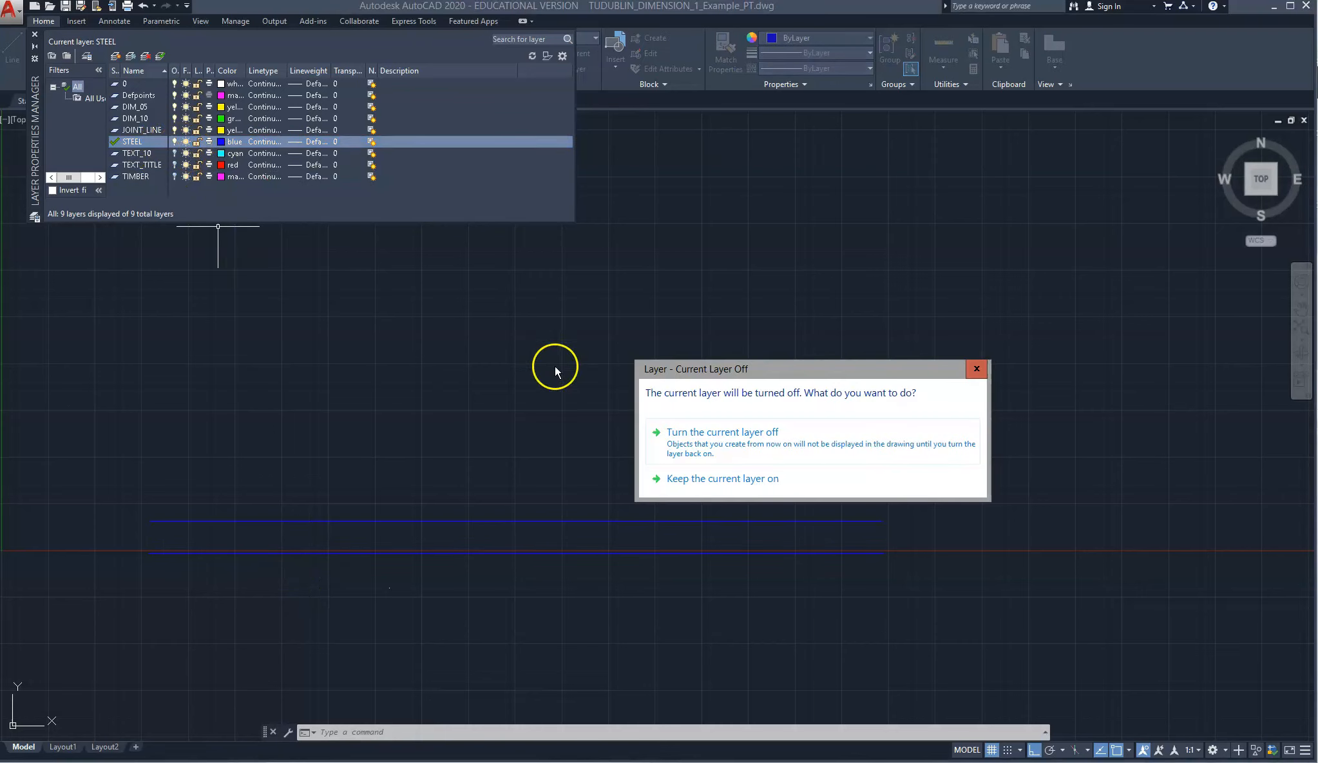
pyautogui.click(717, 480)
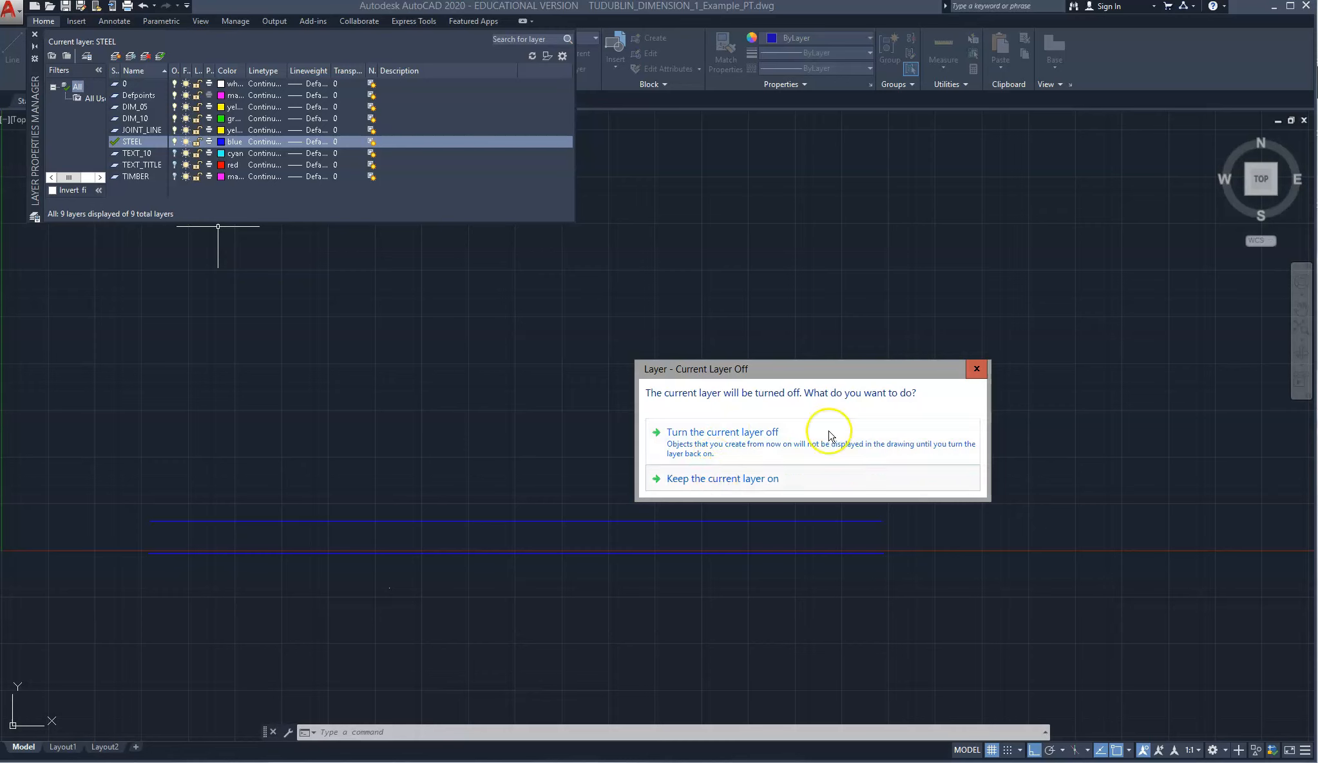
pyautogui.click(976, 368)
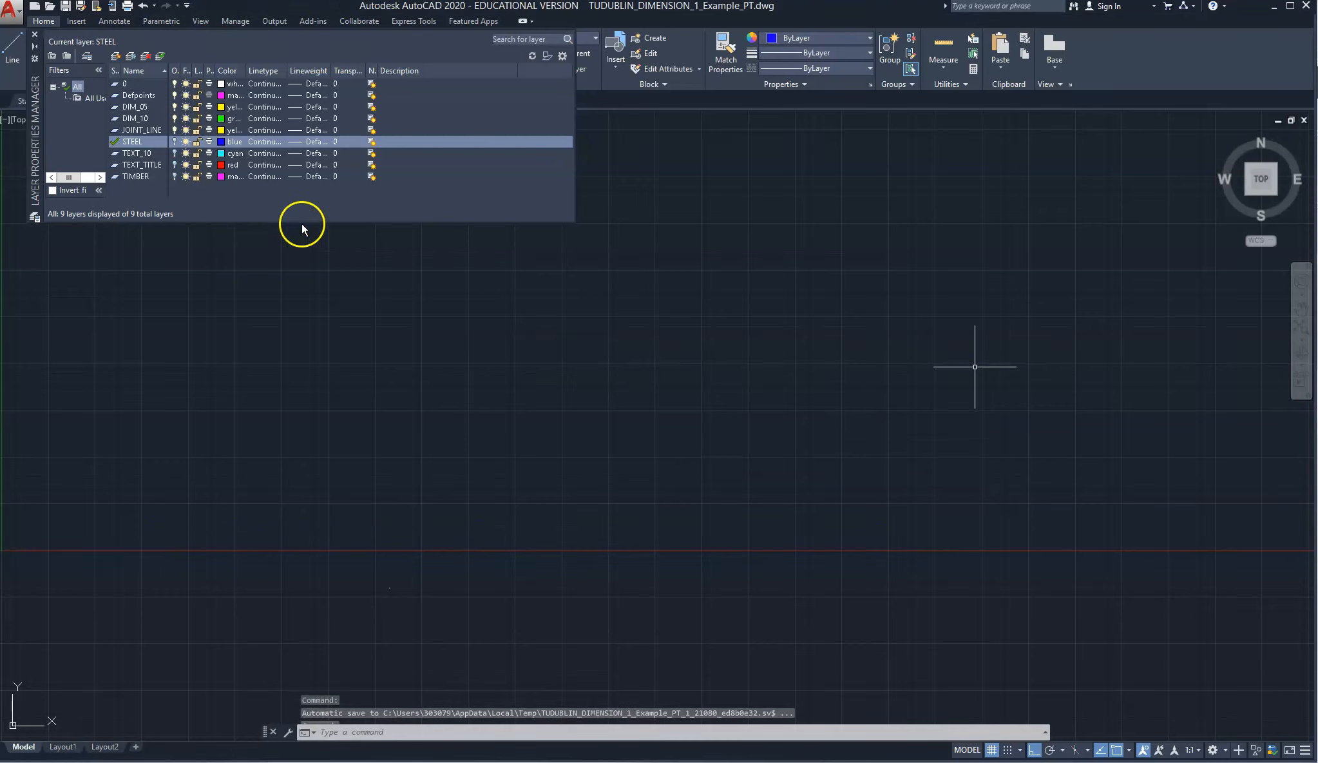
# Turn the STEEL, TEXT_10, TEXT_TITLE and TIMBER layers back on
pyautogui.click(174, 142)
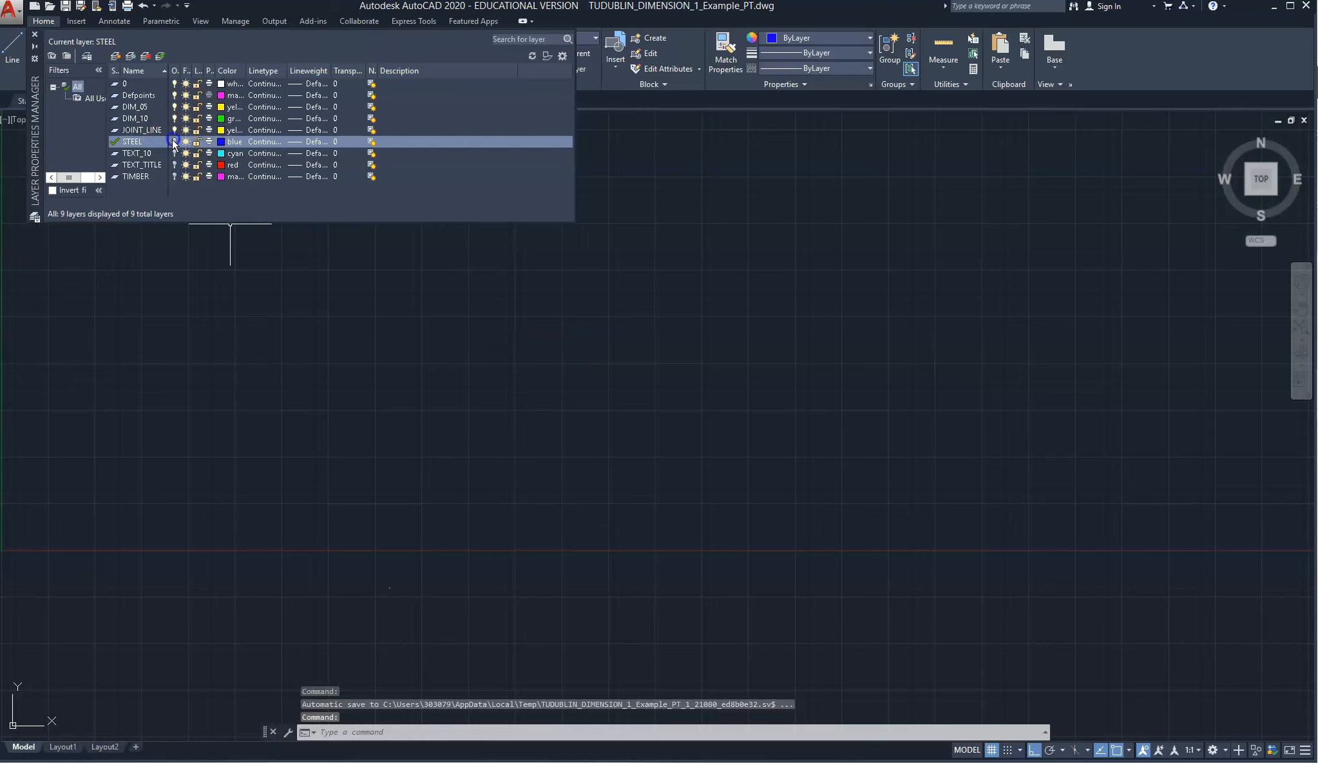
pyautogui.click(174, 154)
pyautogui.click(174, 165)
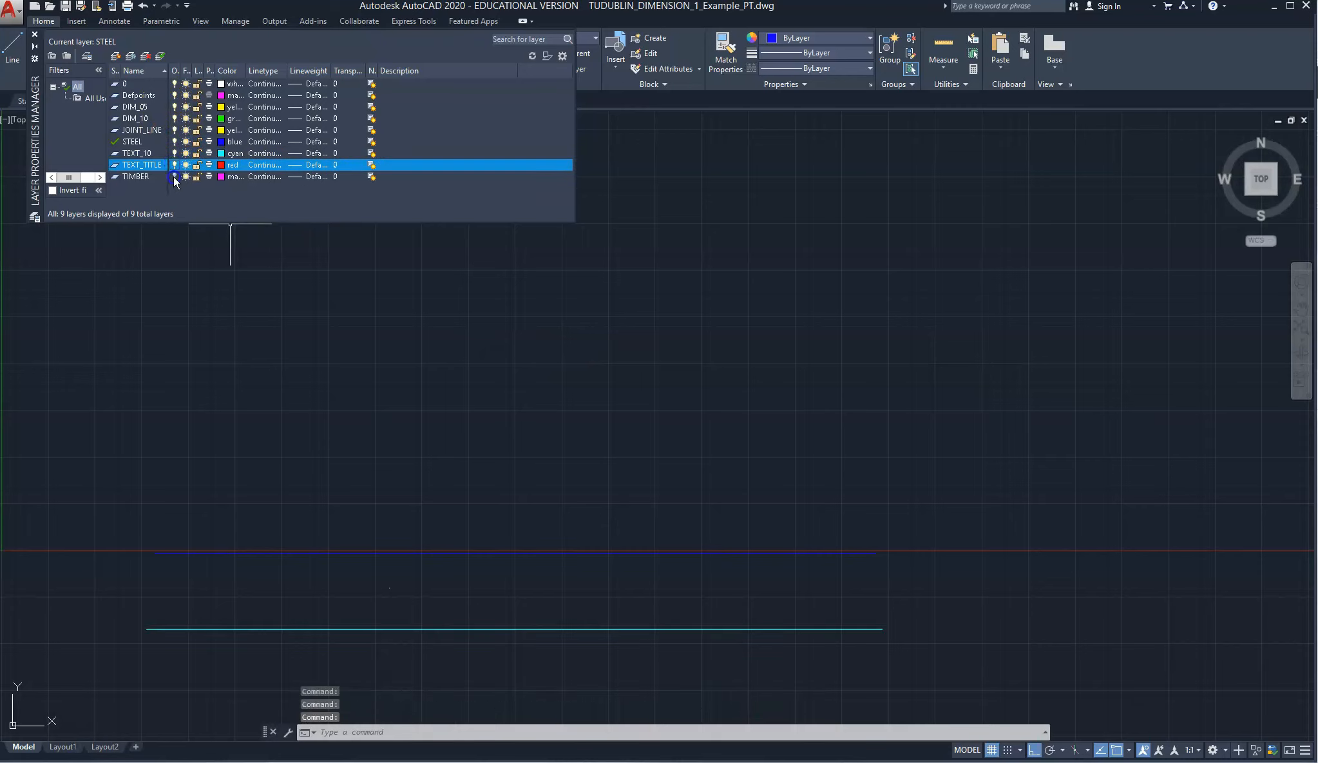
pyautogui.click(174, 176)
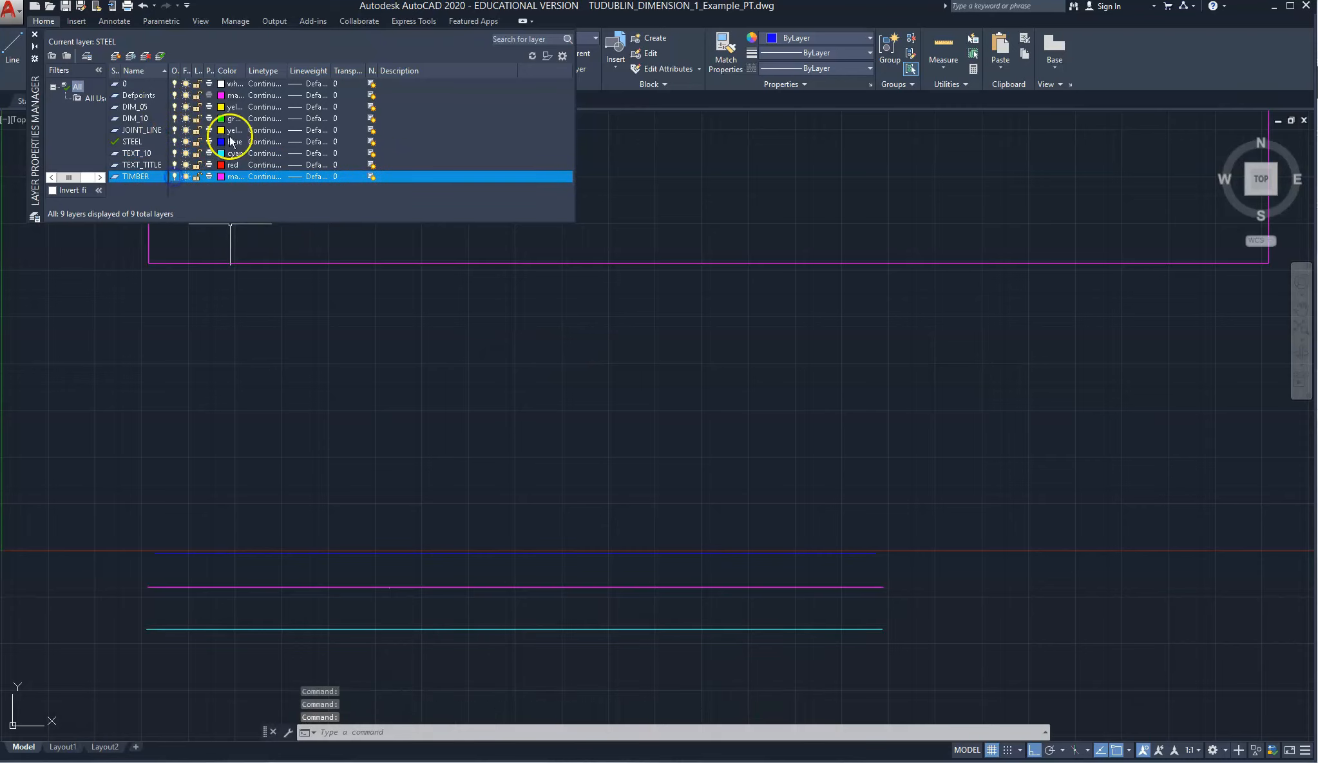
# Lock the STEEL and TEXT_10 layers and try a crossing selection over the two blue lines and the magenta line
pyautogui.click(197, 141)
pyautogui.click(197, 155)
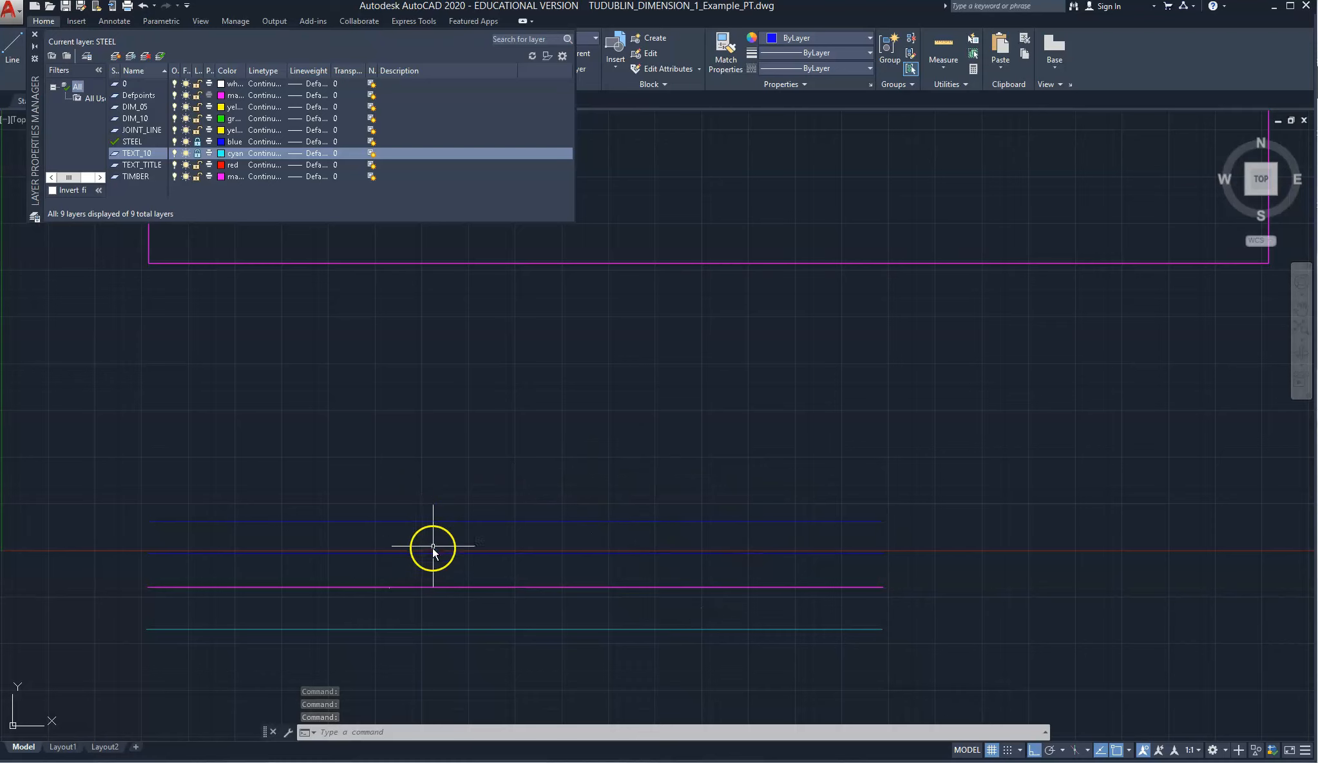
pyautogui.click(692, 465)
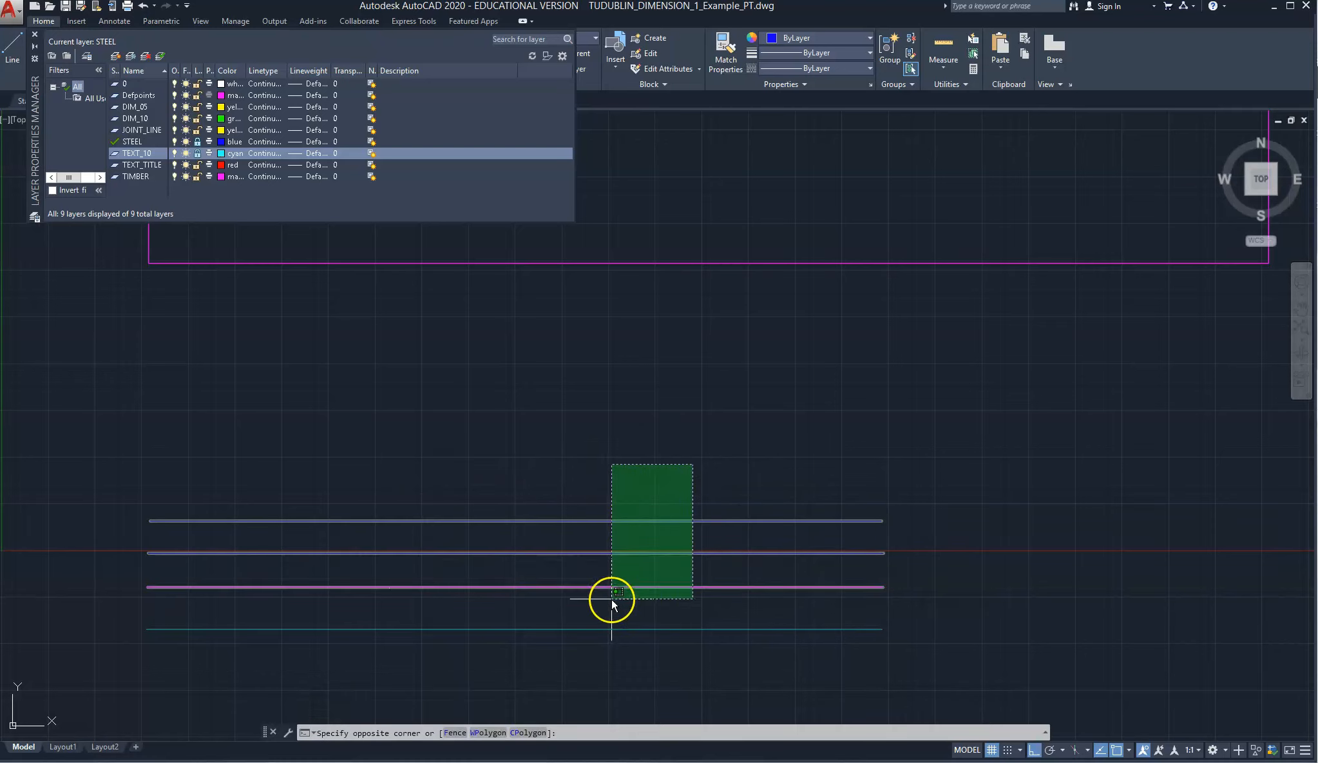
pyautogui.click(611, 598)
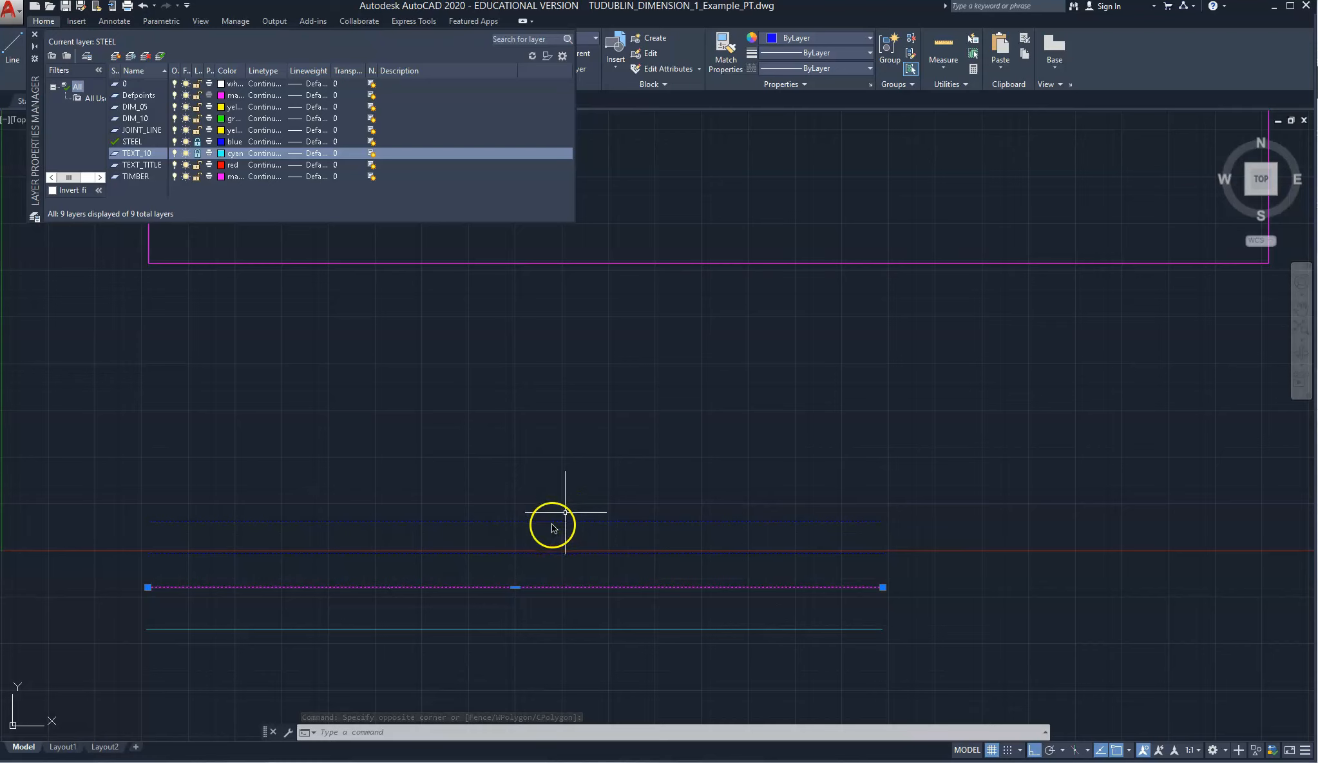
pyautogui.moveTo(558, 521)
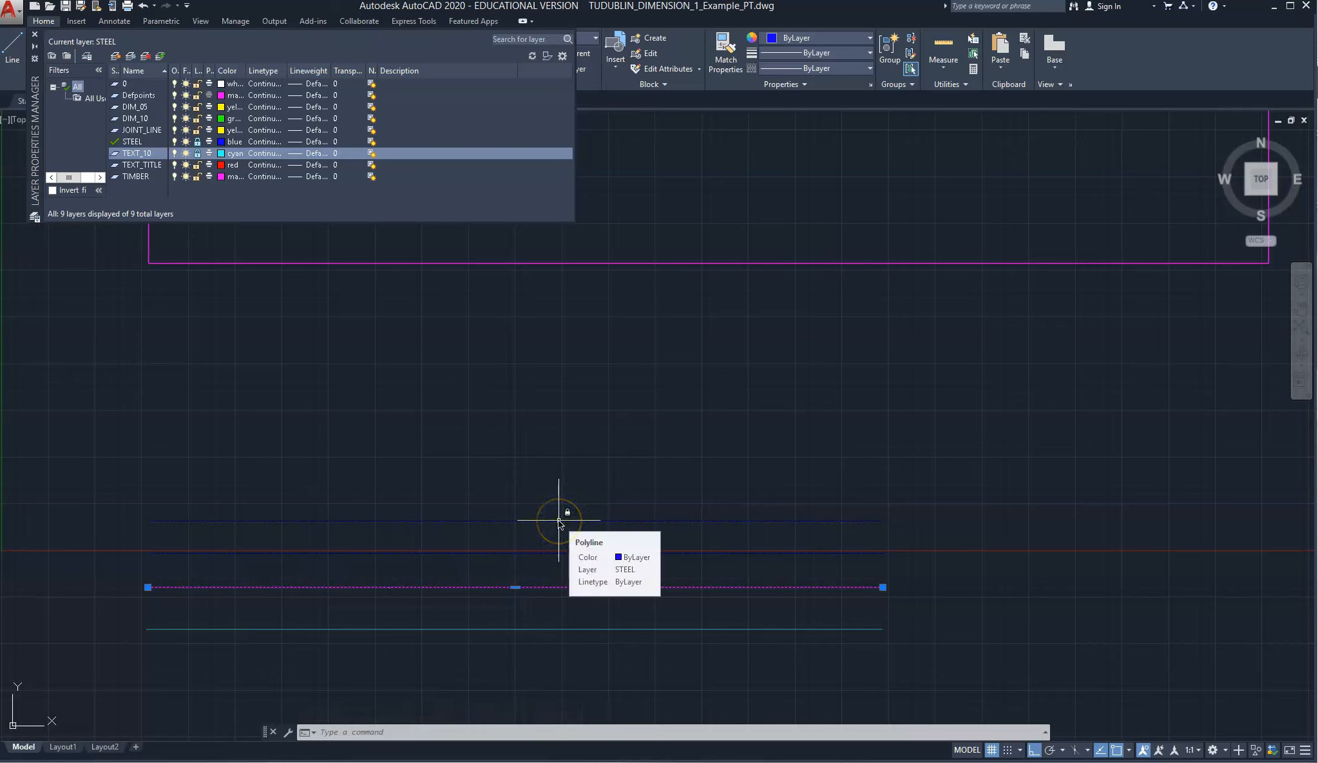
# Unlock the STEEL and TEXT_10 layers
pyautogui.click(197, 140)
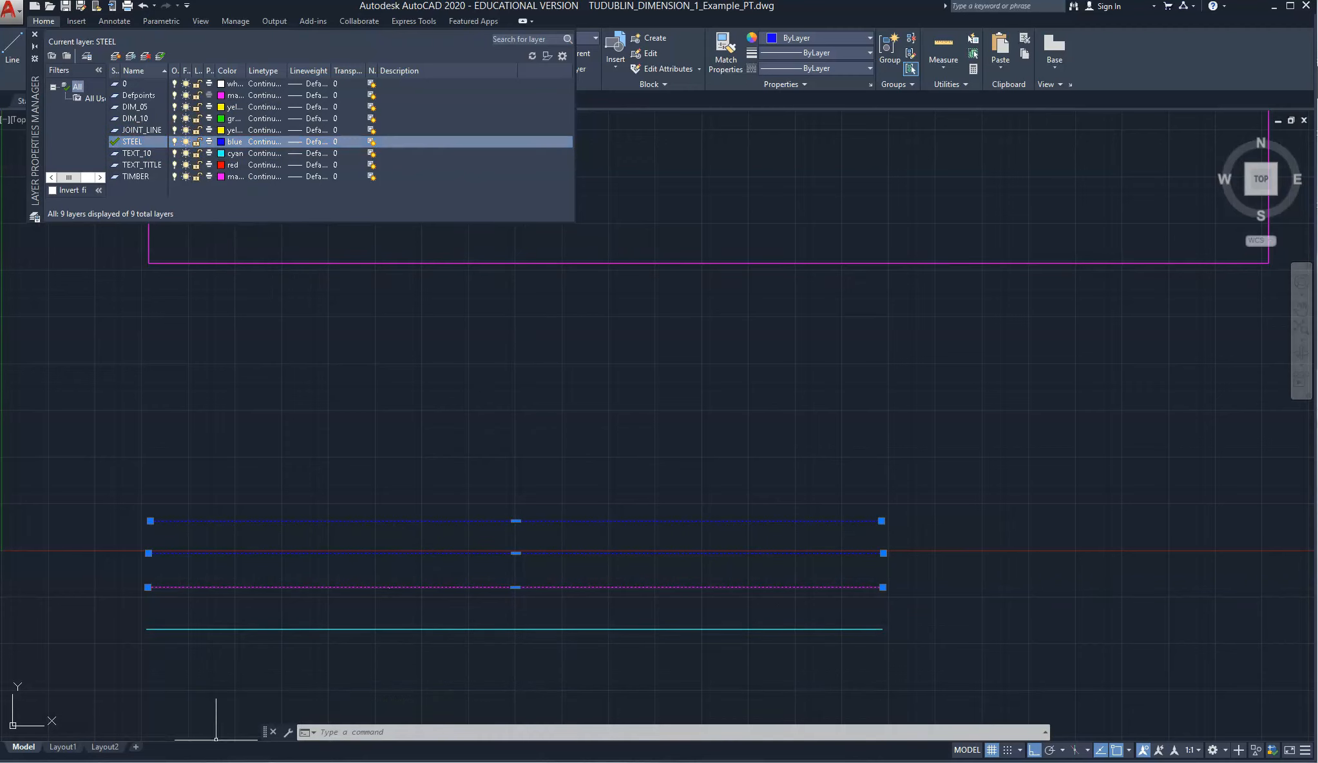
pyautogui.scroll(5, 217, 205)
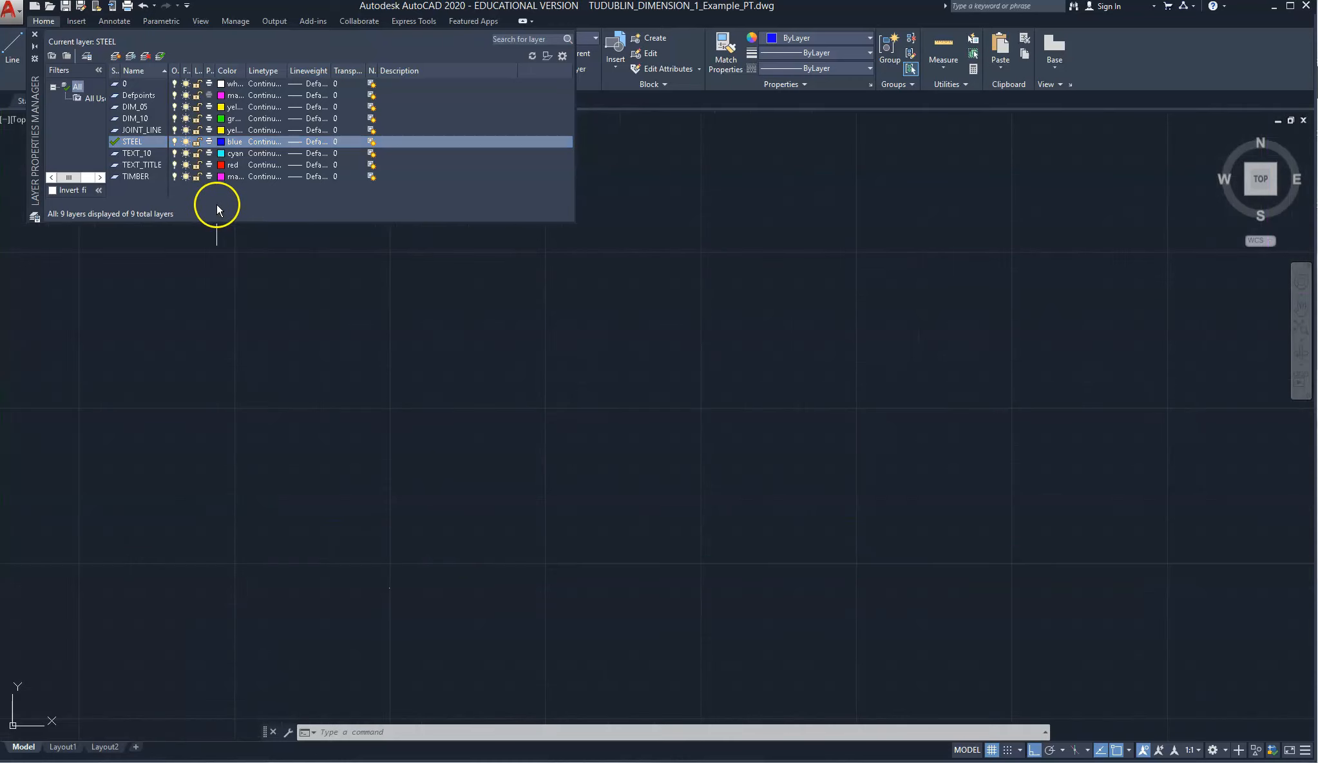
# Create a new layer named DOWELS and set its colour to cyan
pyautogui.click(115, 58)
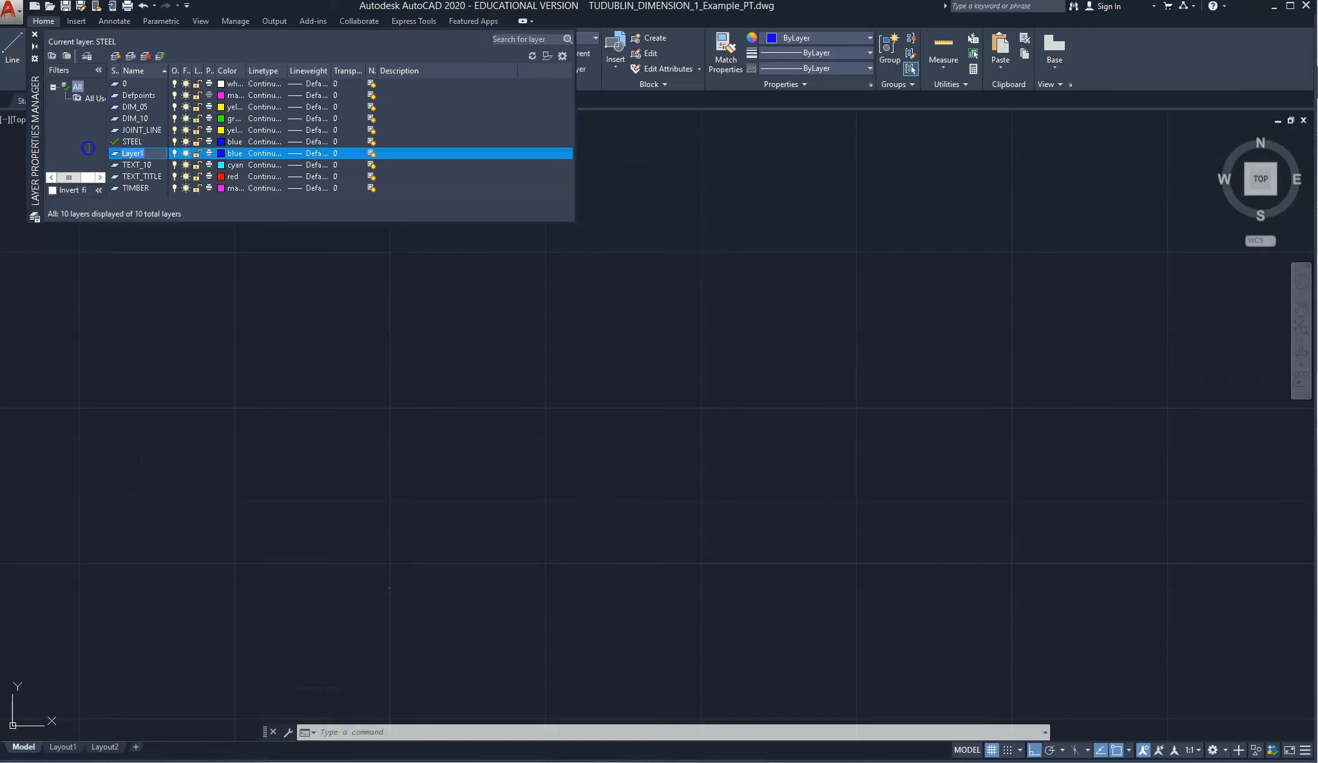
pyautogui.write('DOWELS')
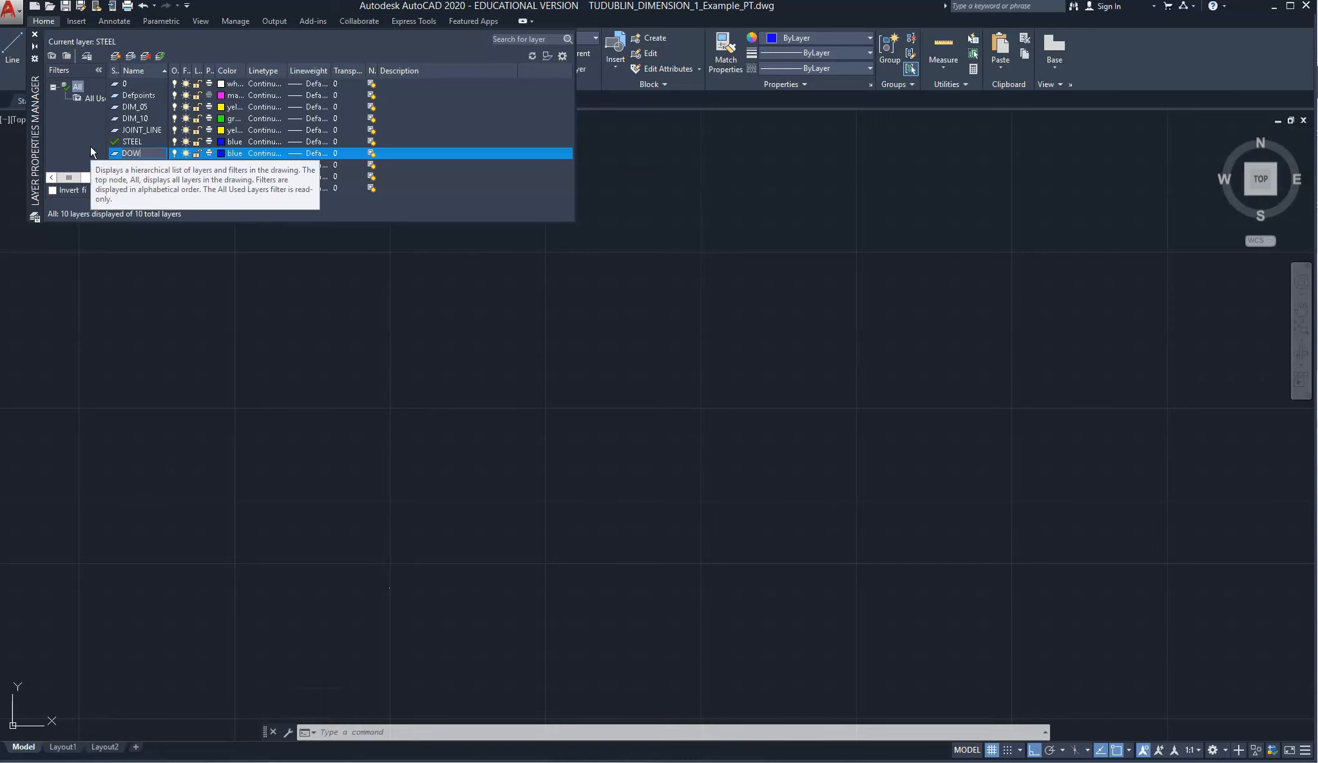
pyautogui.click(219, 153)
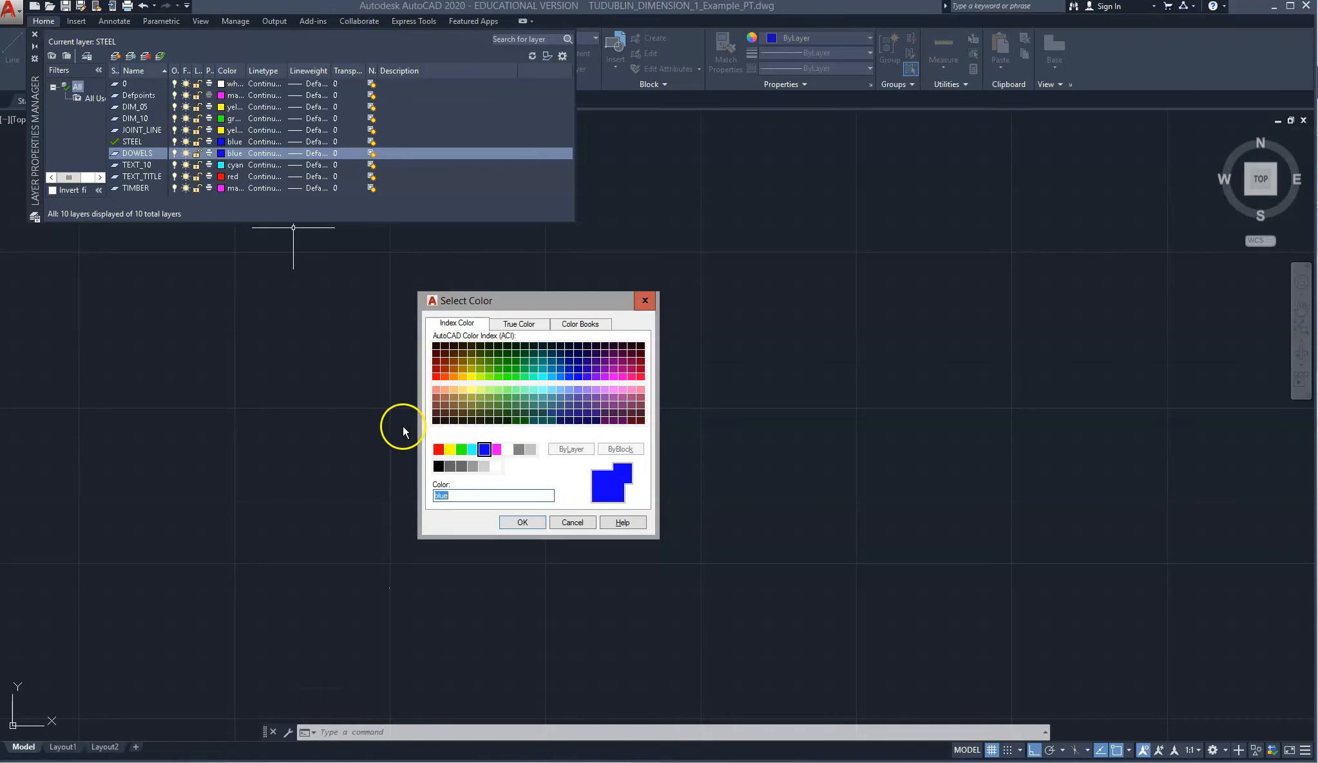
pyautogui.click(473, 449)
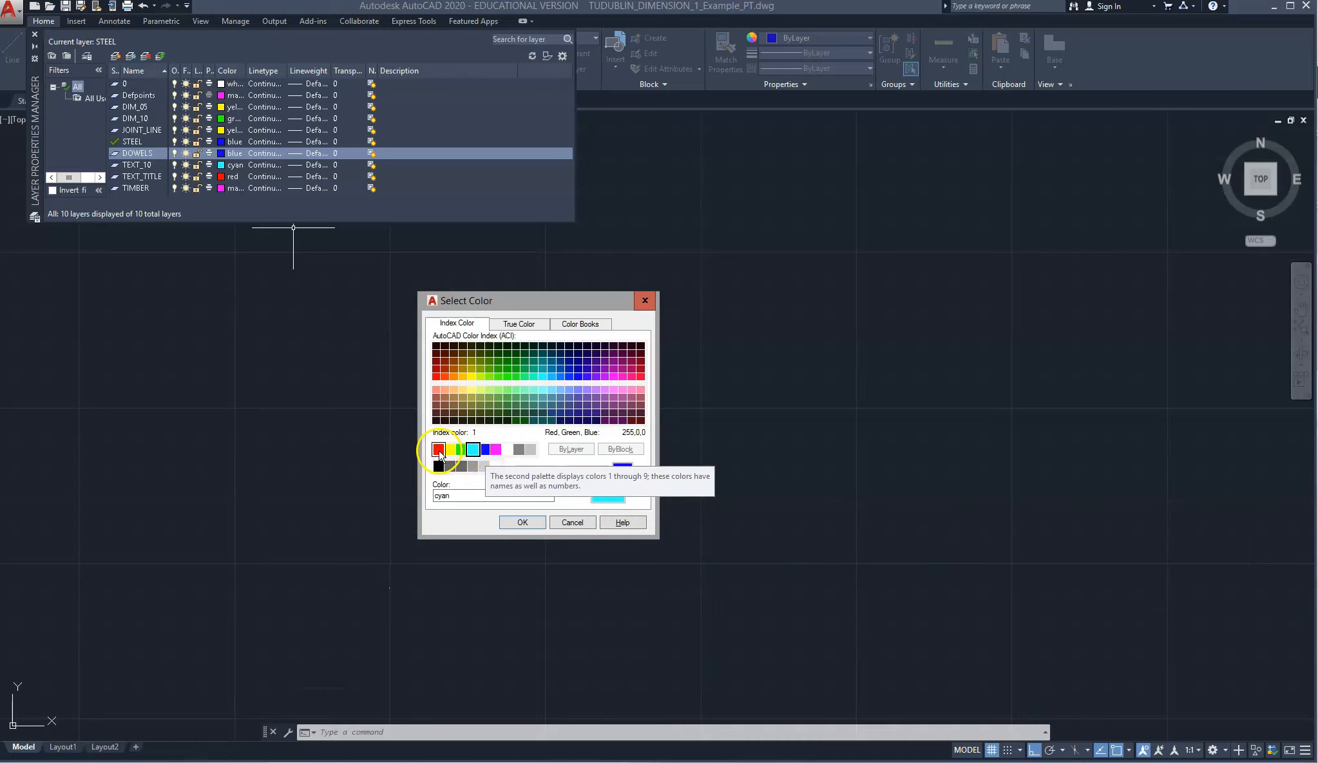
pyautogui.click(522, 521)
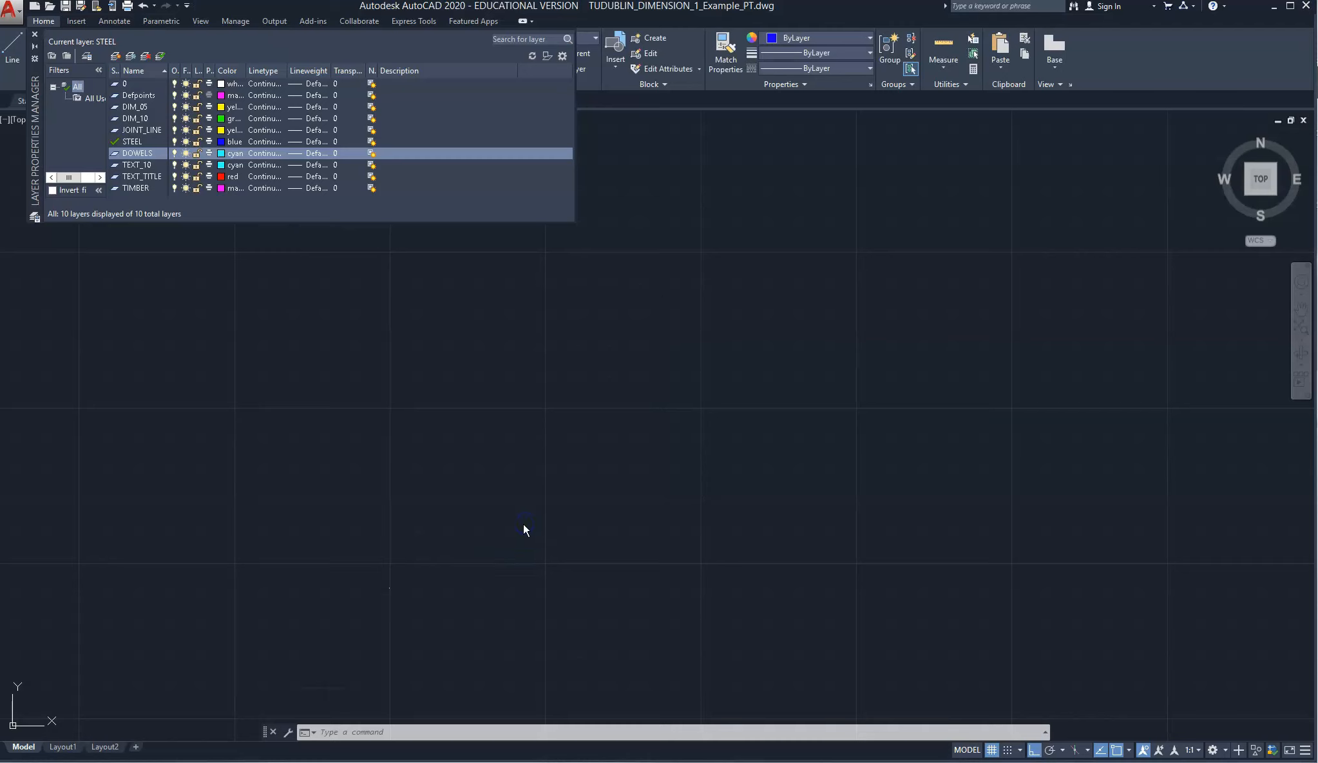
# Make DOWELS the current layer and draw a closed four-sided polyline with a slightly sloping upper edge in the empty drawing area
pyautogui.click(154, 144)
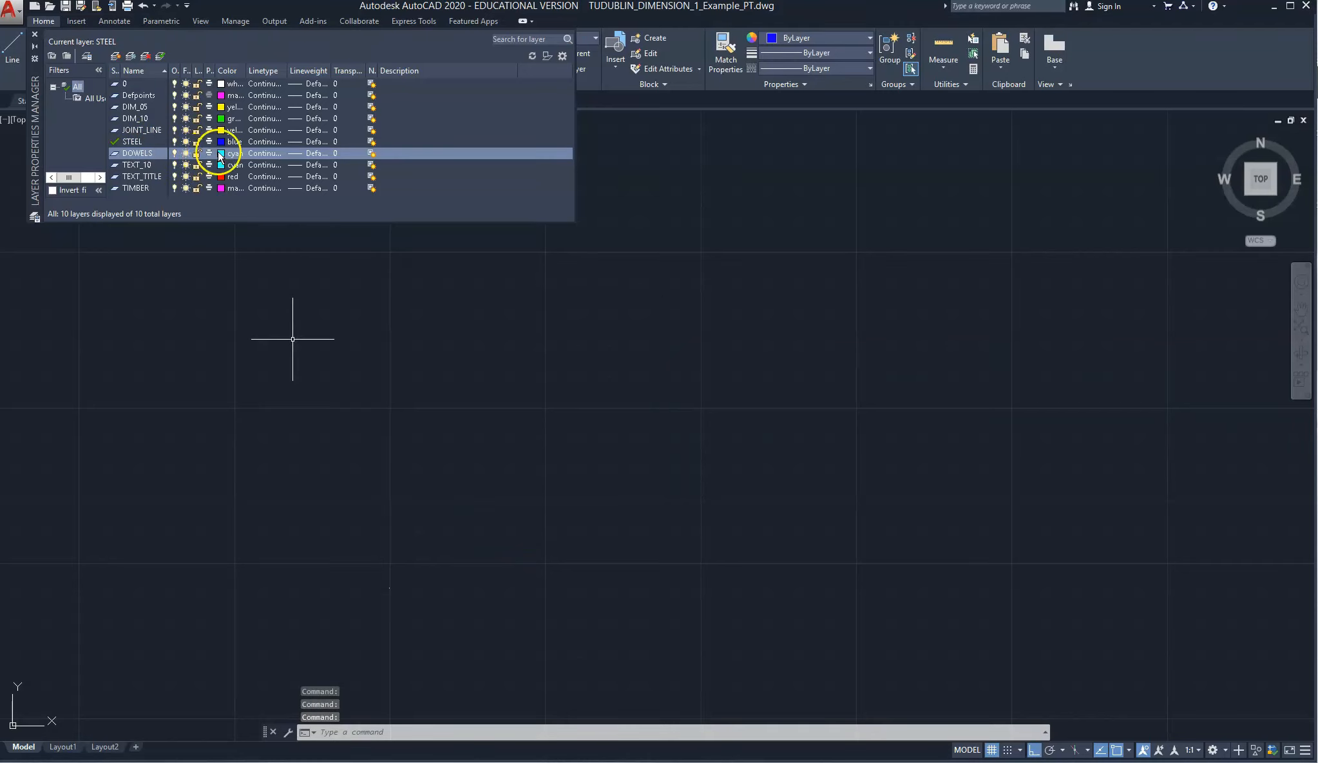
pyautogui.doubleClick(131, 151)
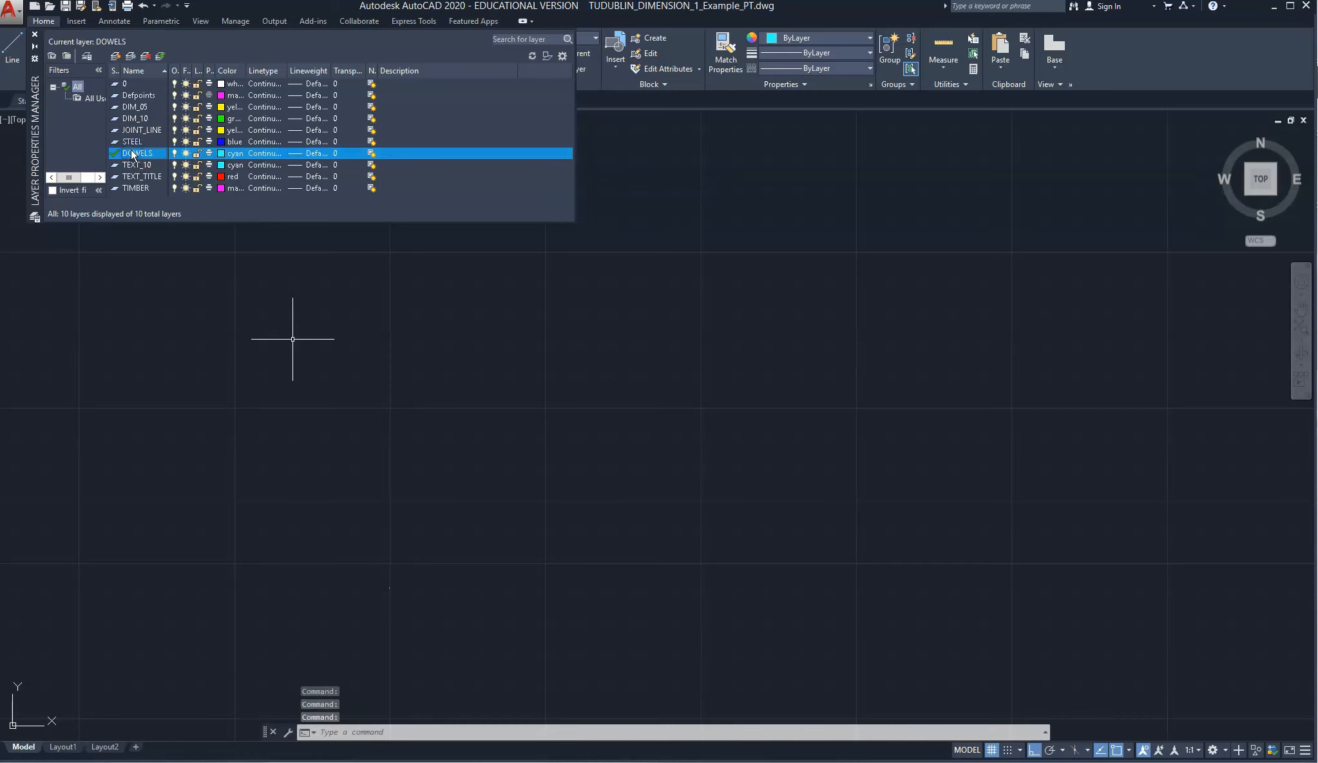
pyautogui.rightClick(417, 405)
pyautogui.click(416, 401)
pyautogui.write('pl')
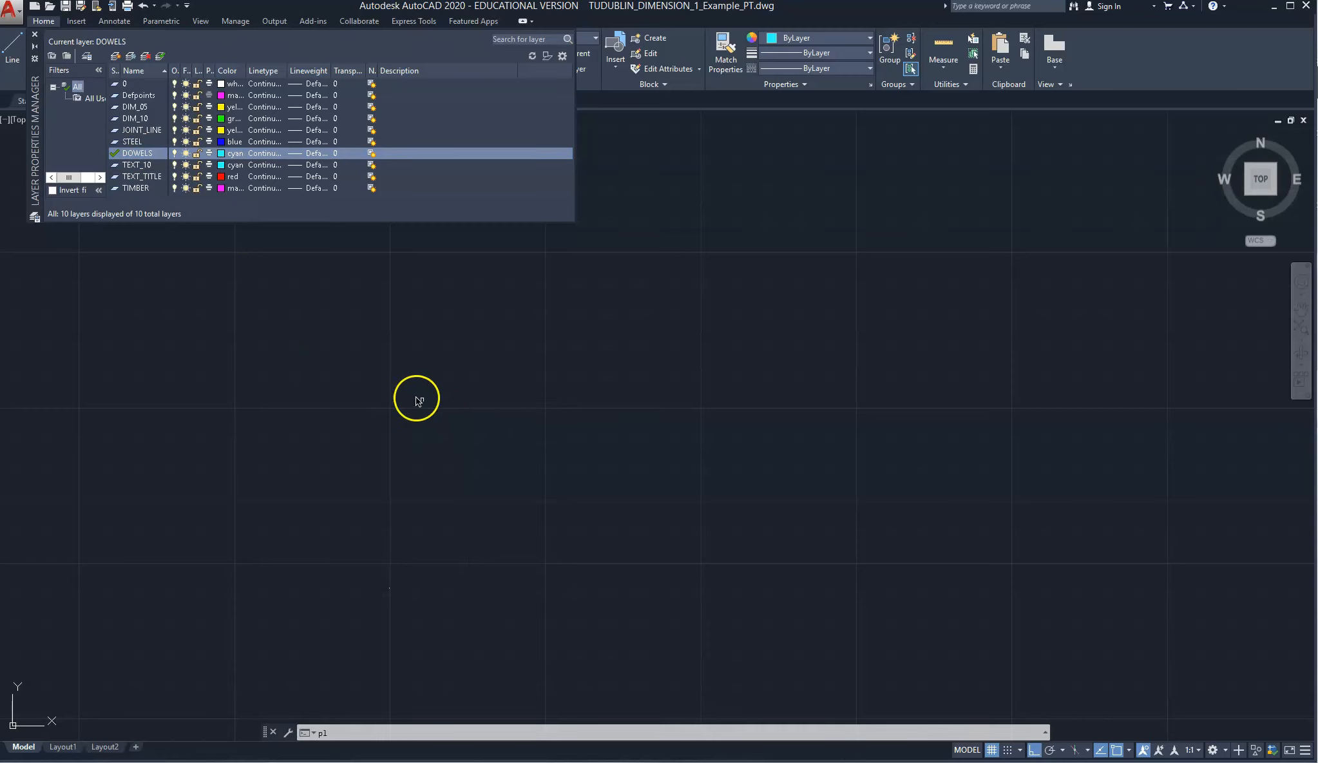
pyautogui.write('pl')
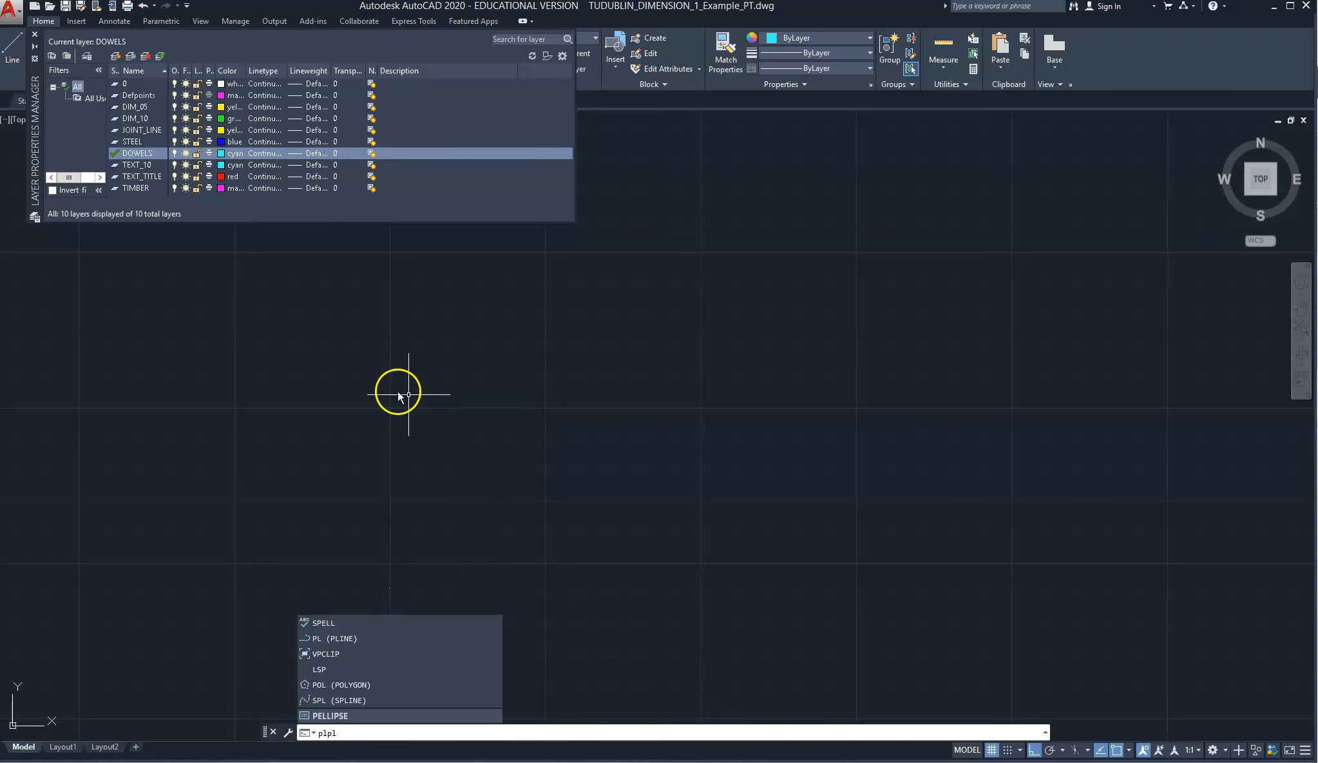
pyautogui.press('BackSpace')
pyautogui.press('Return')
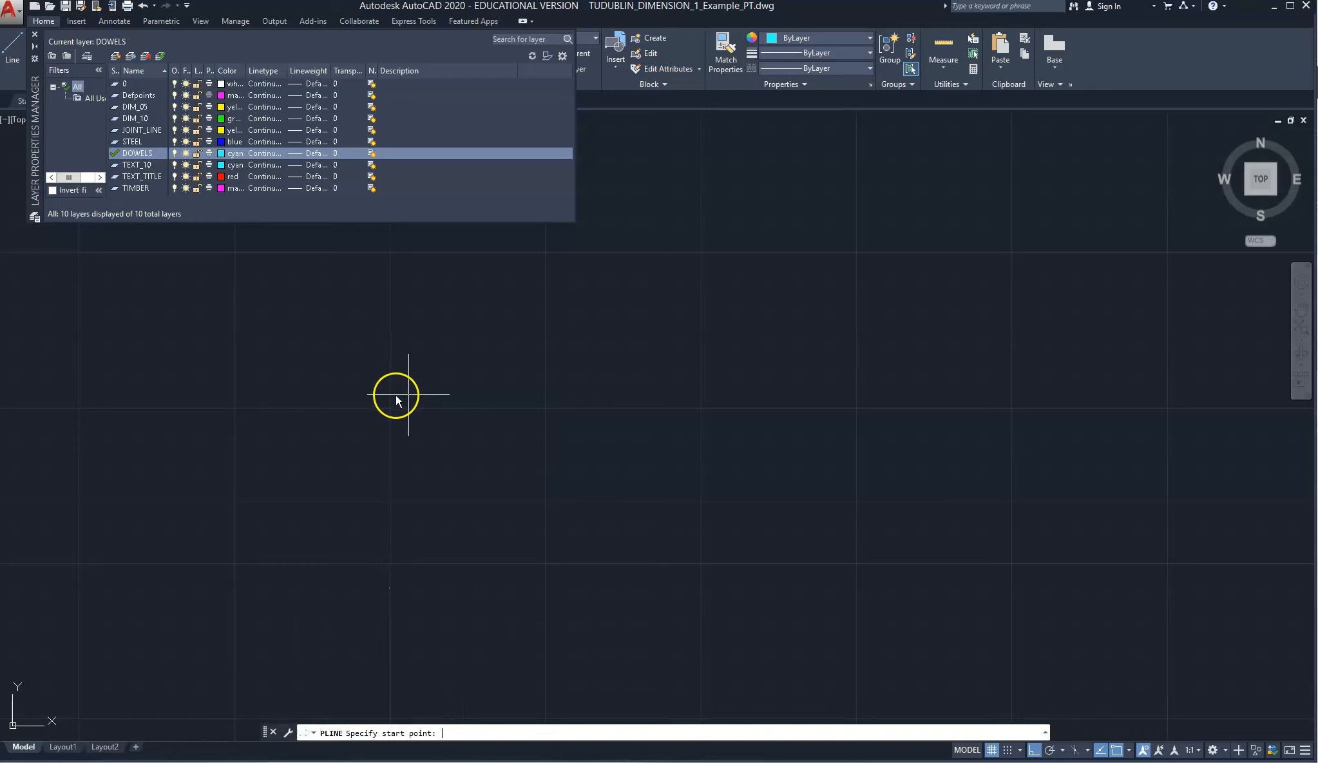
pyautogui.click(396, 395)
pyautogui.click(396, 435)
pyautogui.click(558, 434)
pyautogui.click(558, 404)
pyautogui.click(396, 395)
pyautogui.press('Return')
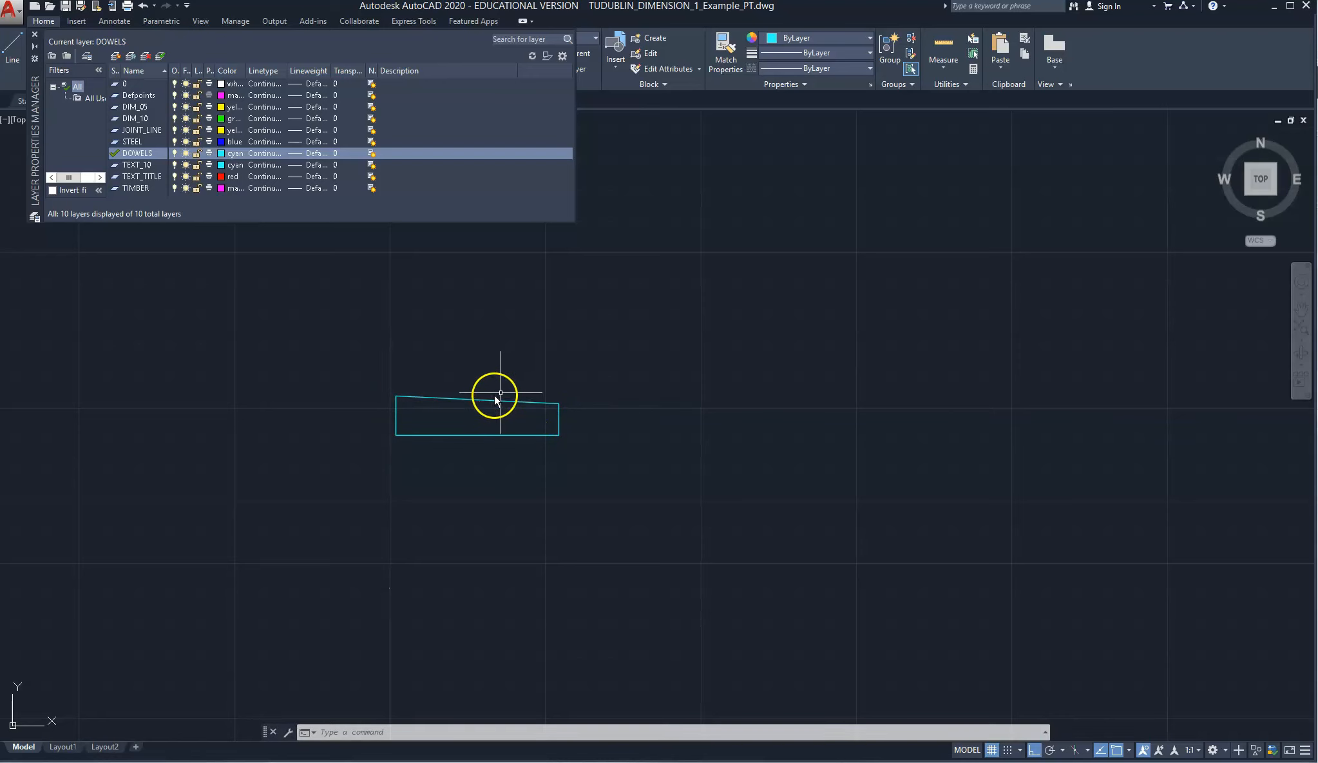
# Load the HIDDEN linetype from acad.lin and assign it to the JOINT_LINE layer
pyautogui.scroll(-4, 152, 146)
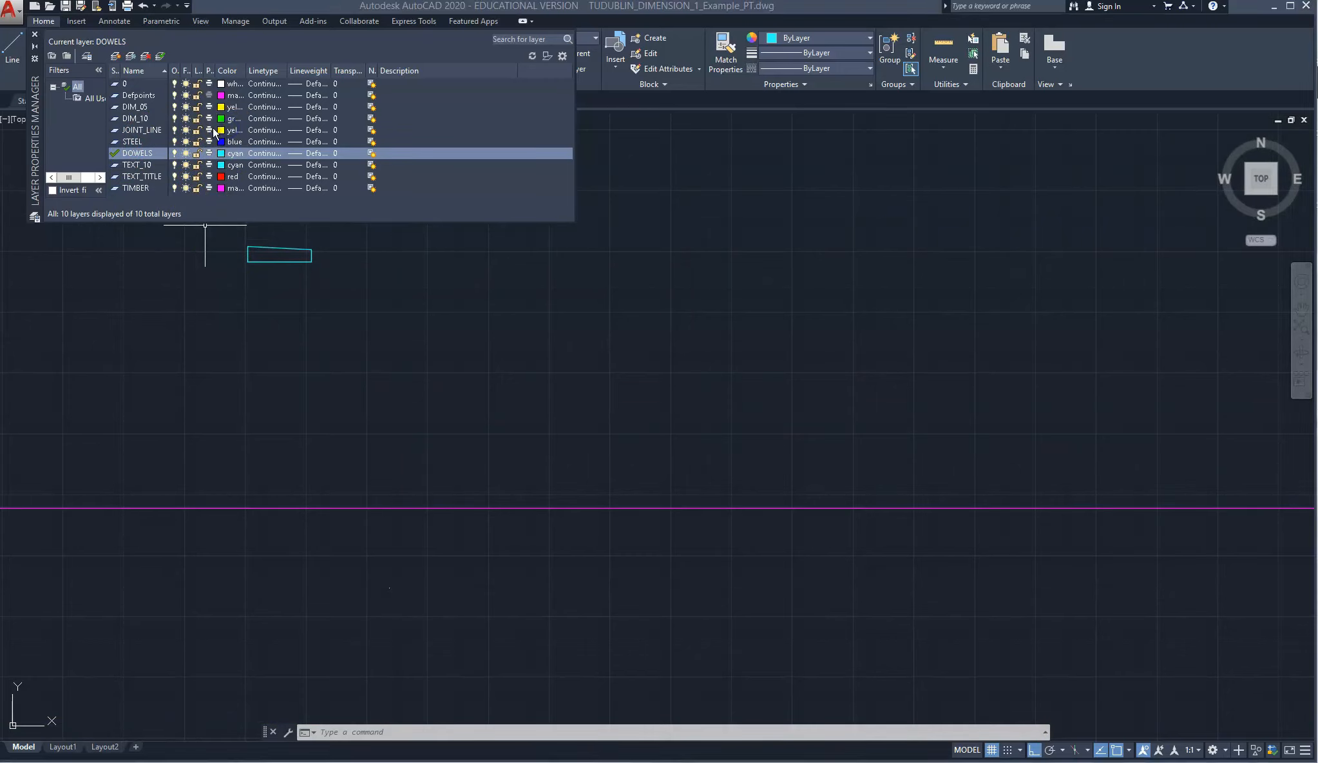
pyautogui.click(230, 130)
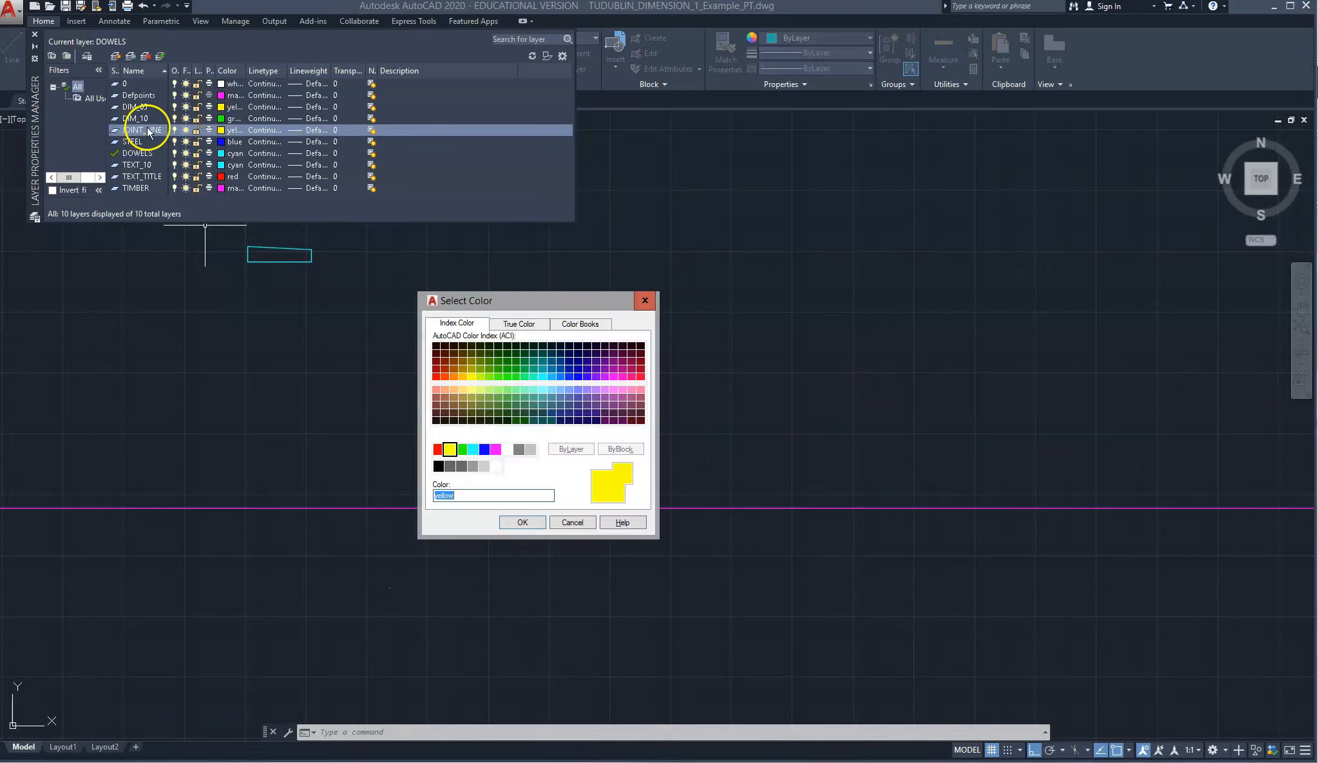
pyautogui.click(572, 522)
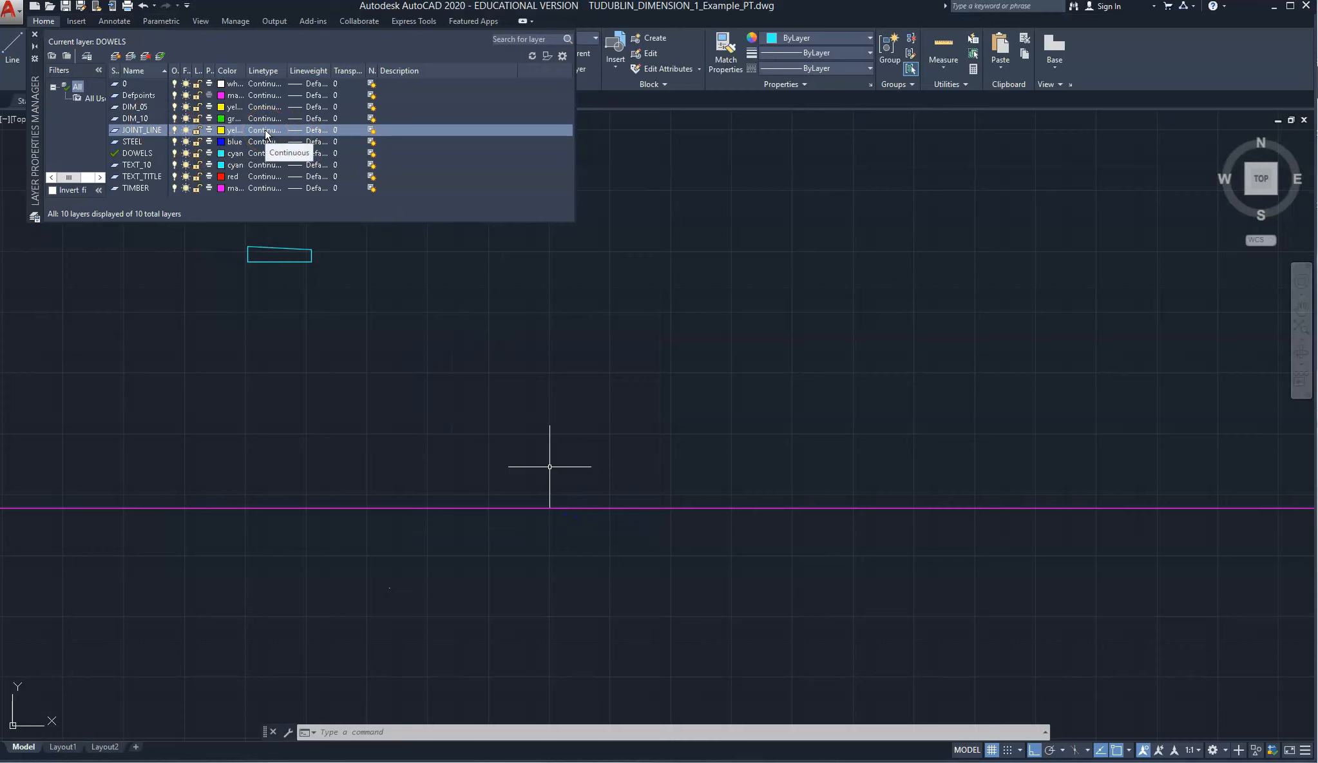
pyautogui.click(264, 130)
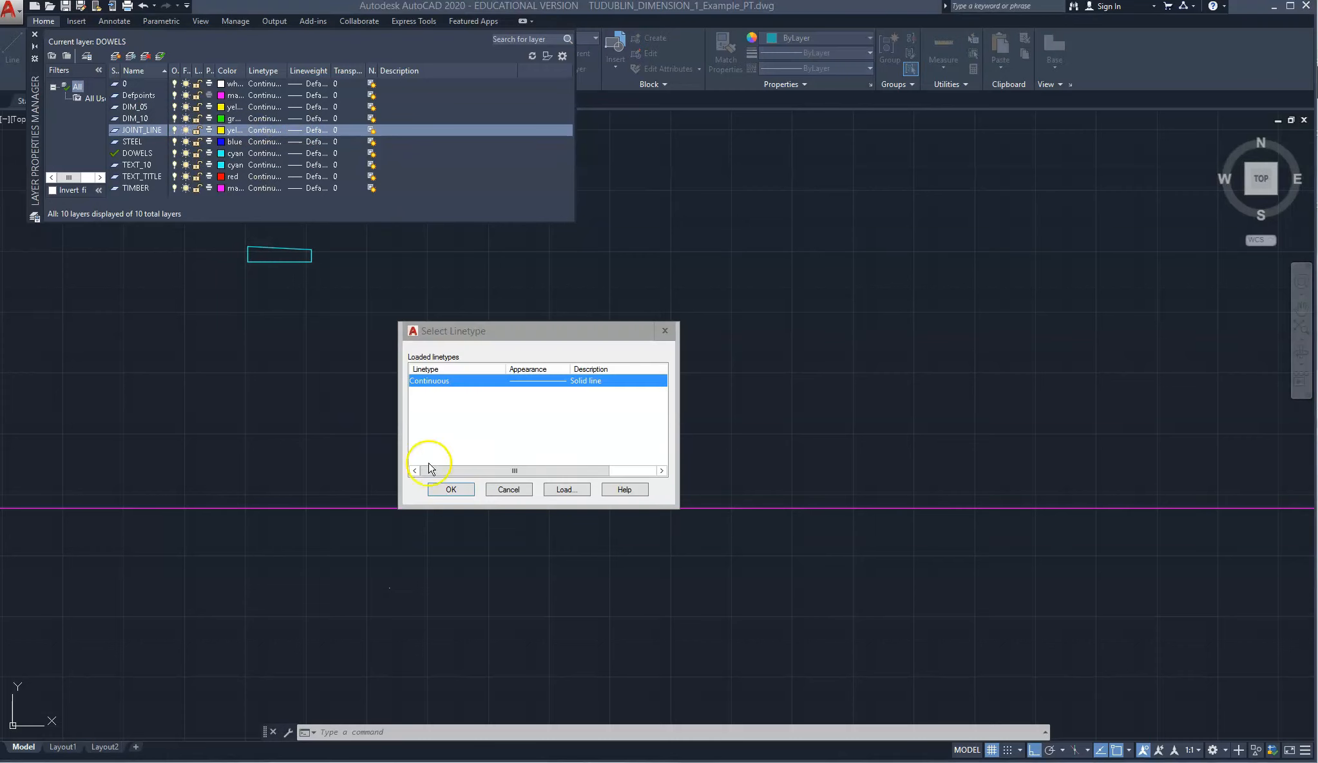
pyautogui.click(573, 490)
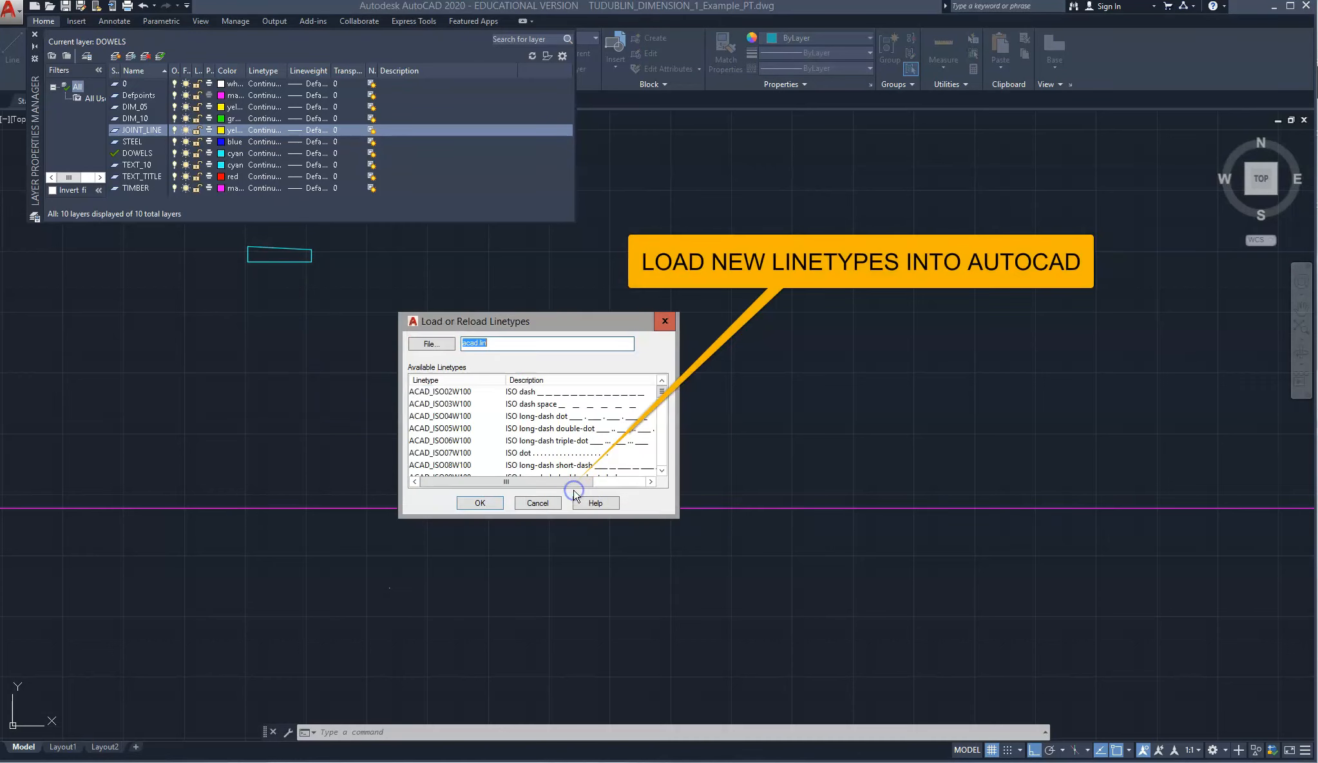
pyautogui.moveTo(661, 392); pyautogui.dragTo(652, 456)
pyautogui.click(580, 403)
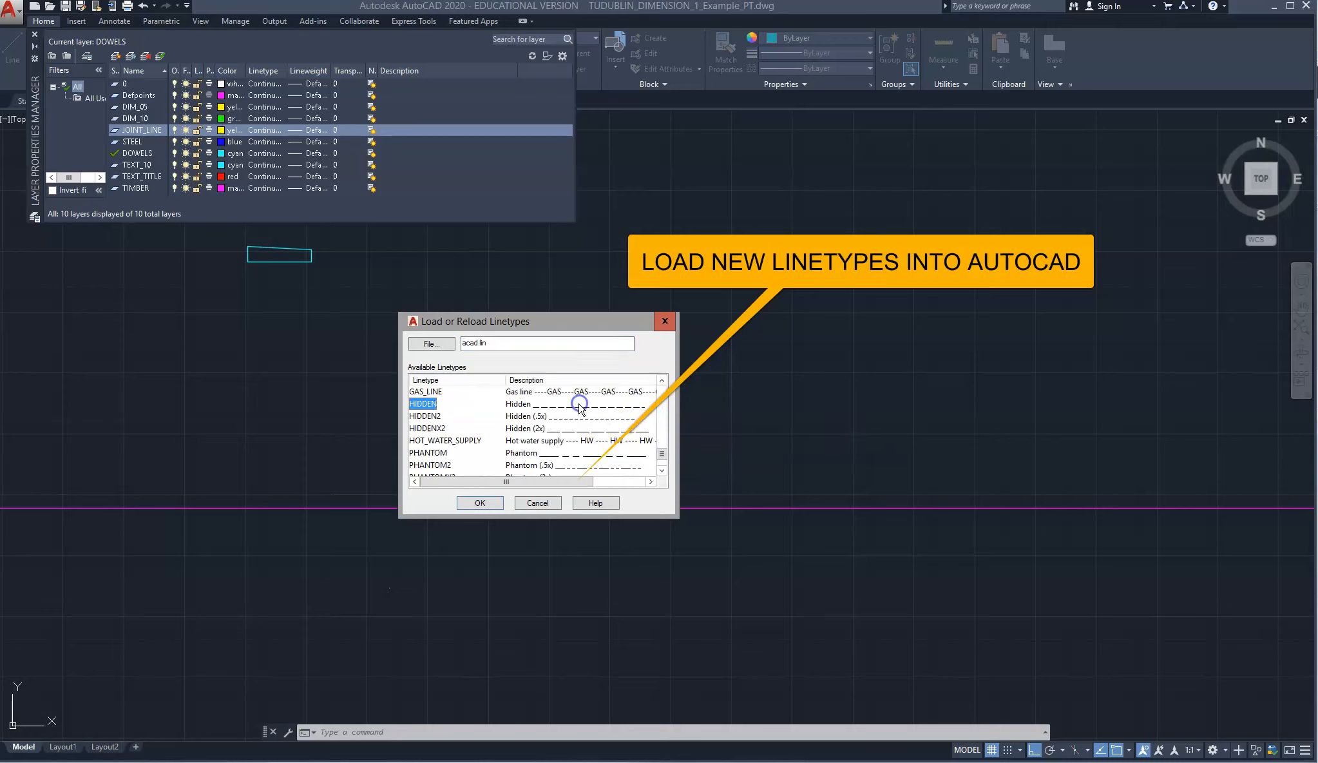
pyautogui.click(488, 508)
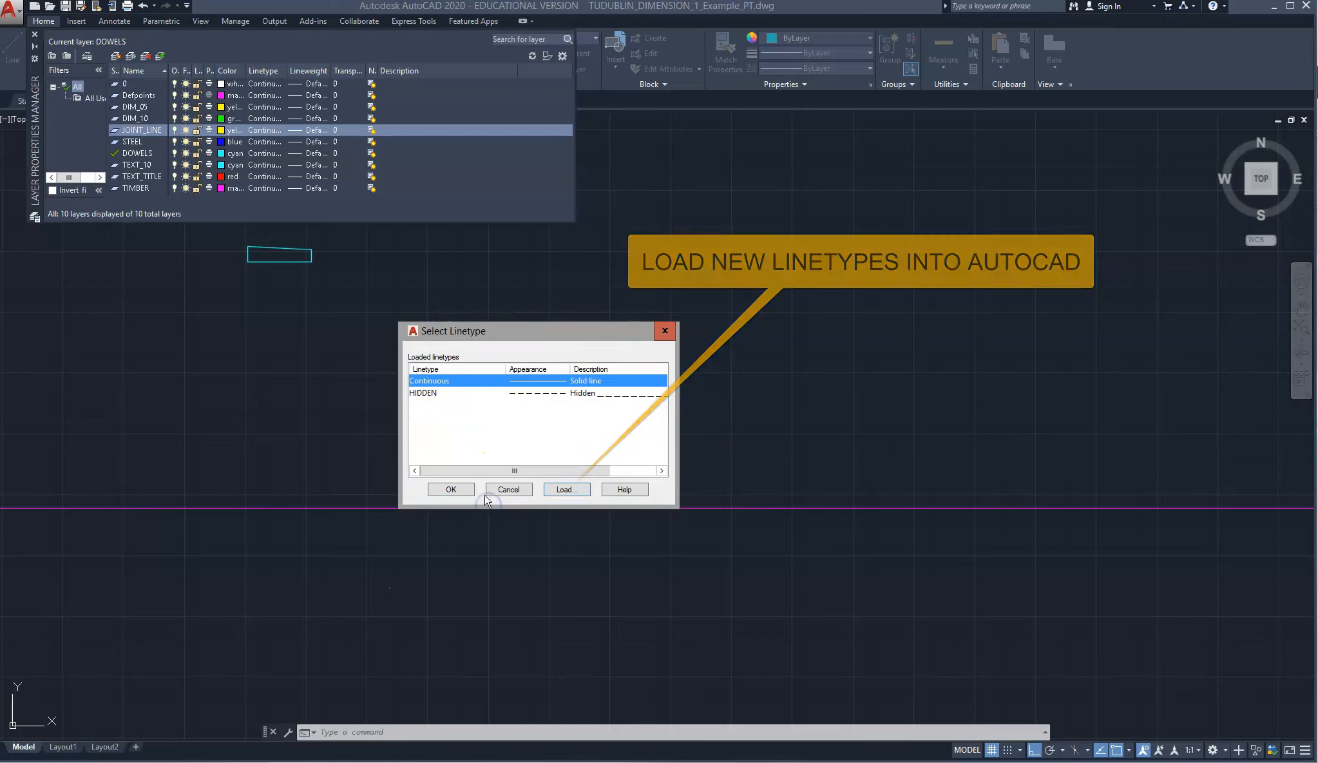
pyautogui.click(550, 393)
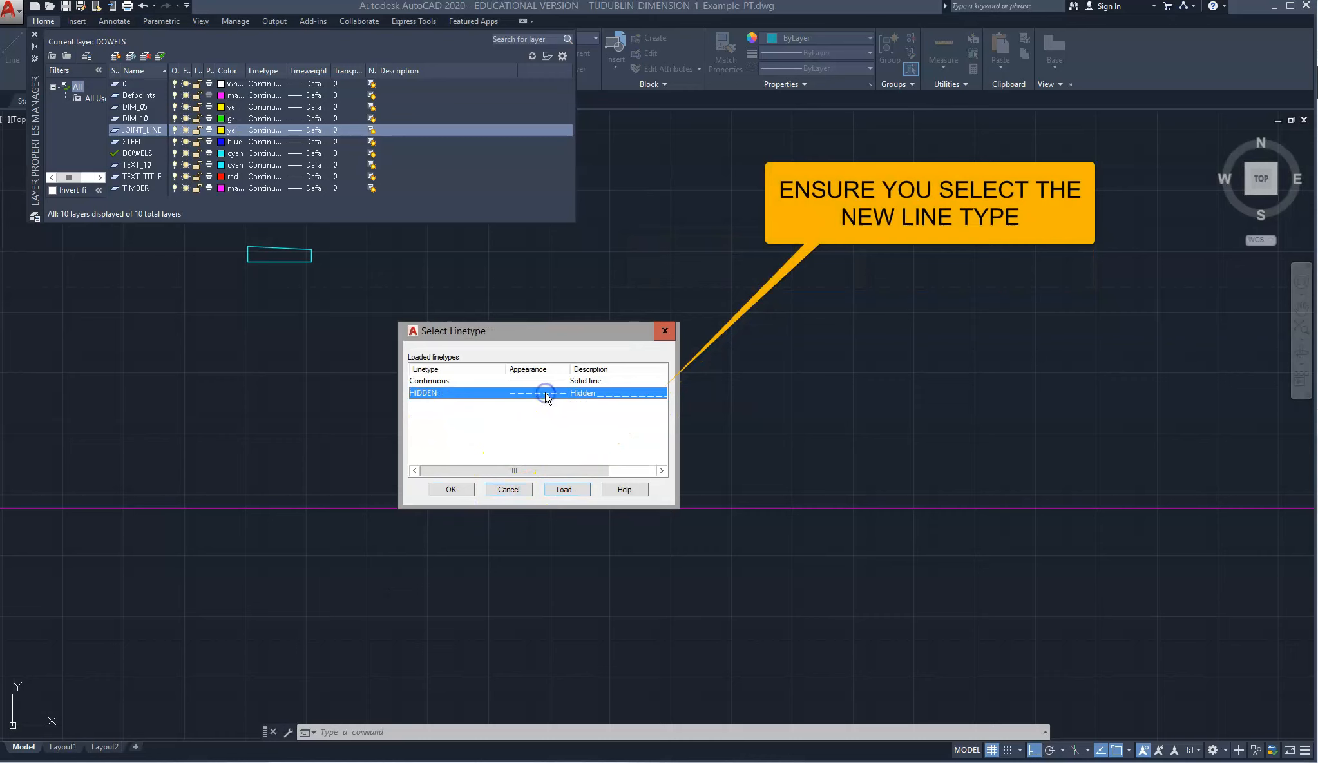
pyautogui.click(451, 489)
# Make JOINT_LINE the current layer and draw a closed four-sided polyline about 1.4 units tall with one slanted end, below the cyan outline
pyautogui.doubleClick(137, 129)
pyautogui.write('pl')
pyautogui.press('Return')
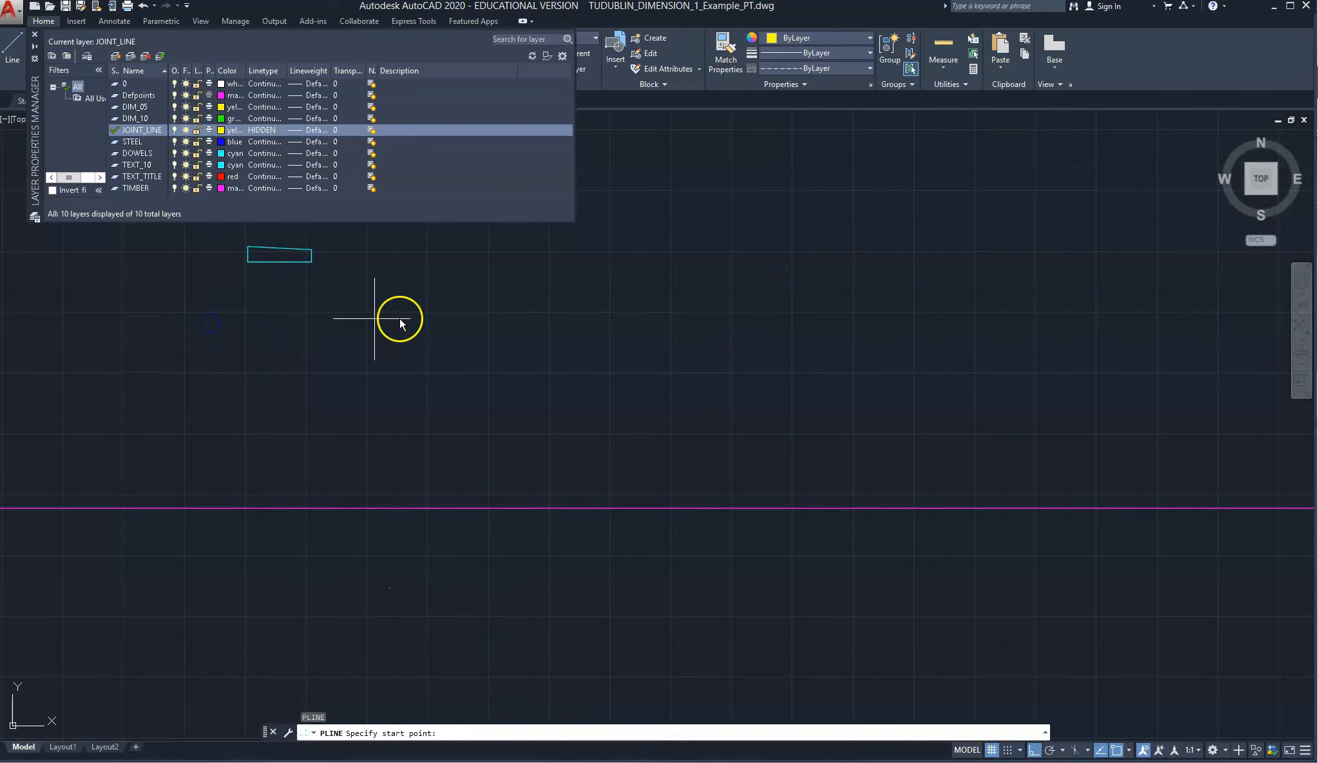
pyautogui.click(204, 340)
pyautogui.click(447, 340)
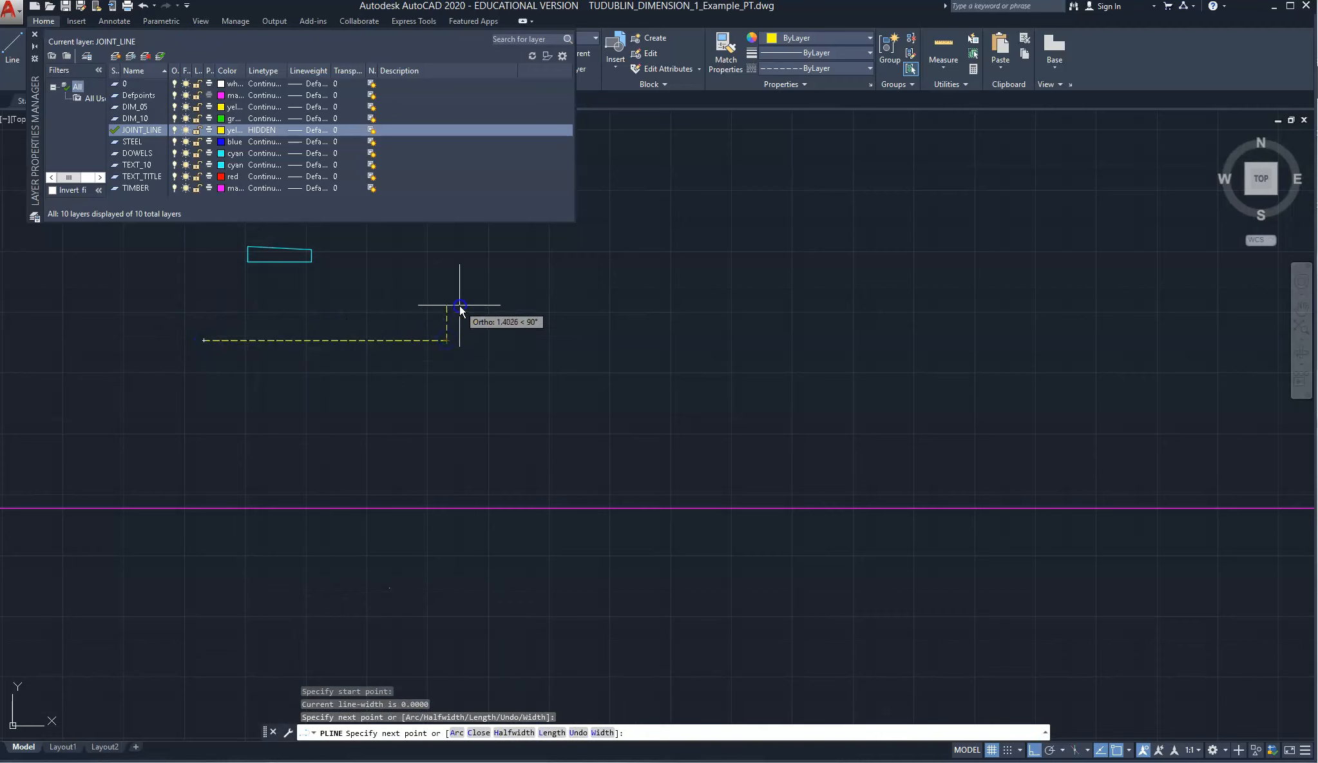
pyautogui.click(447, 304)
pyautogui.click(259, 304)
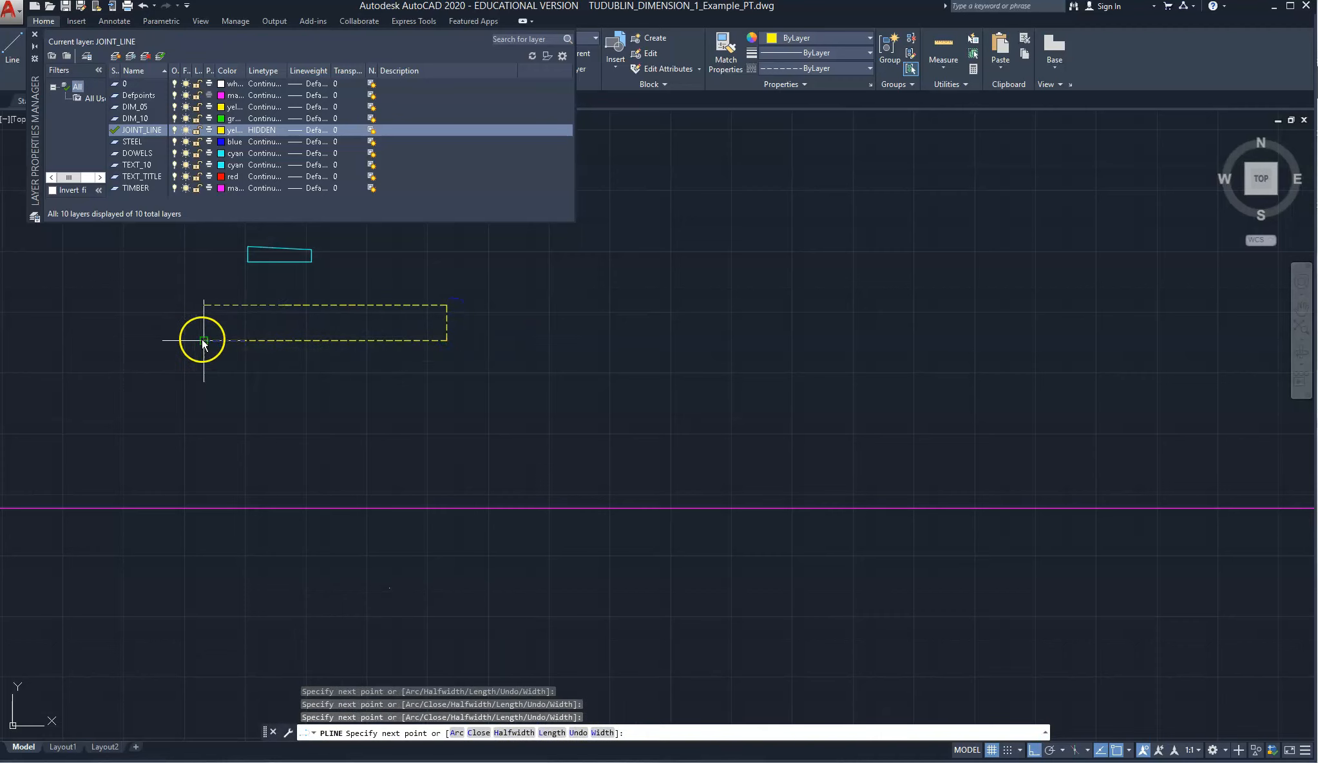
pyautogui.click(203, 340)
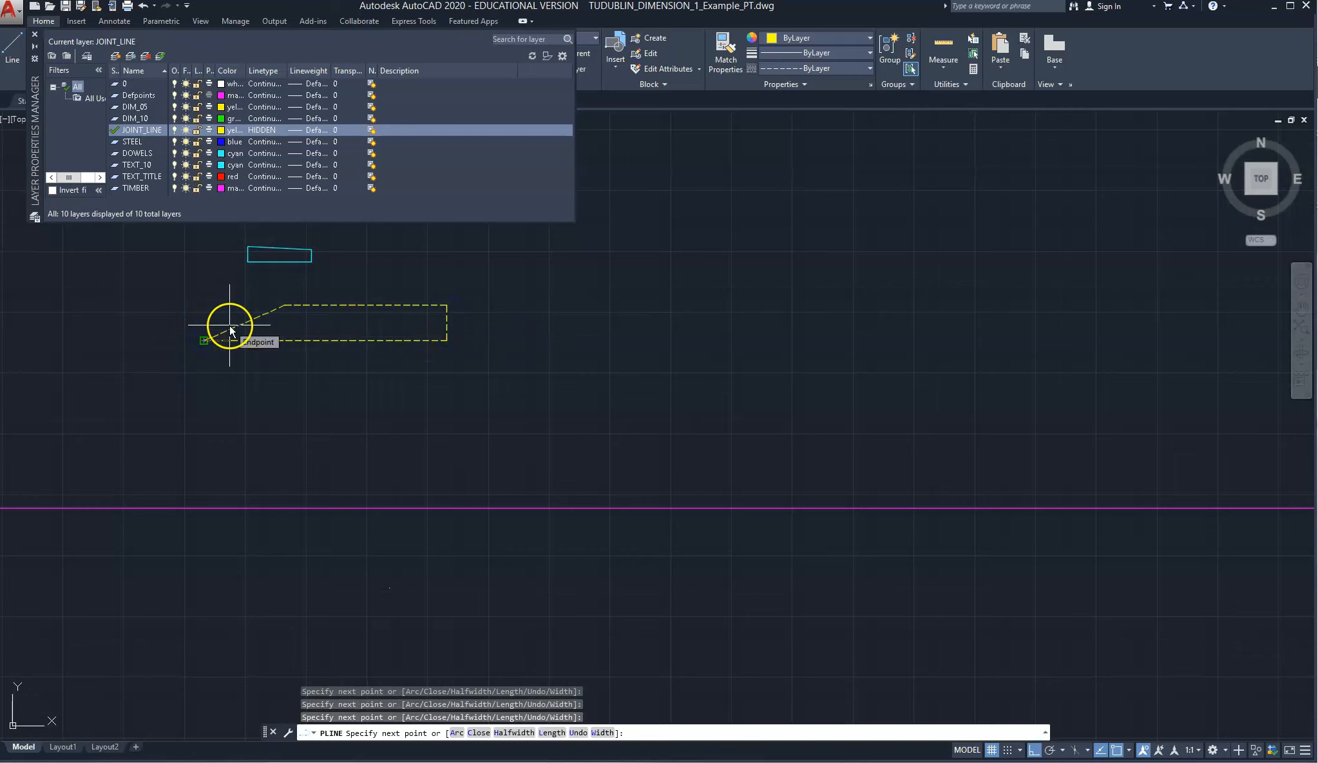
pyautogui.press('Return')
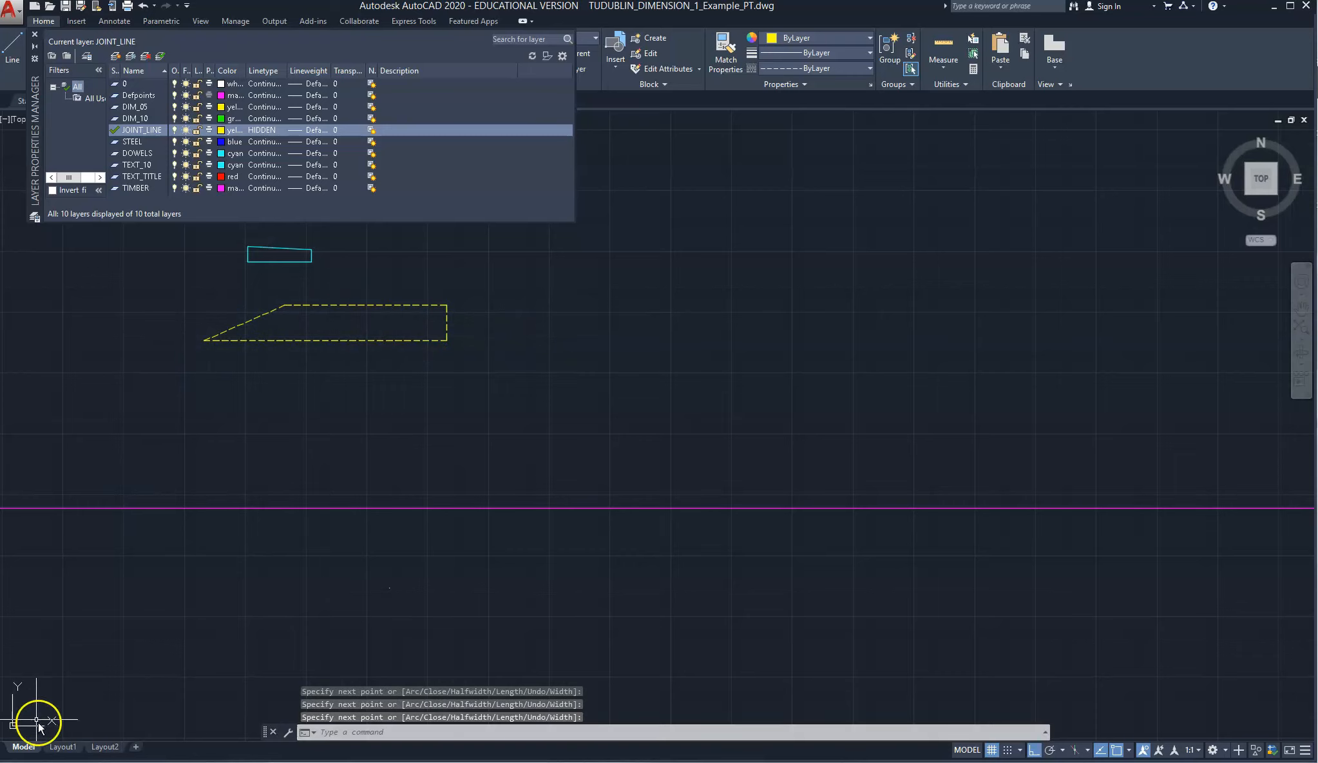